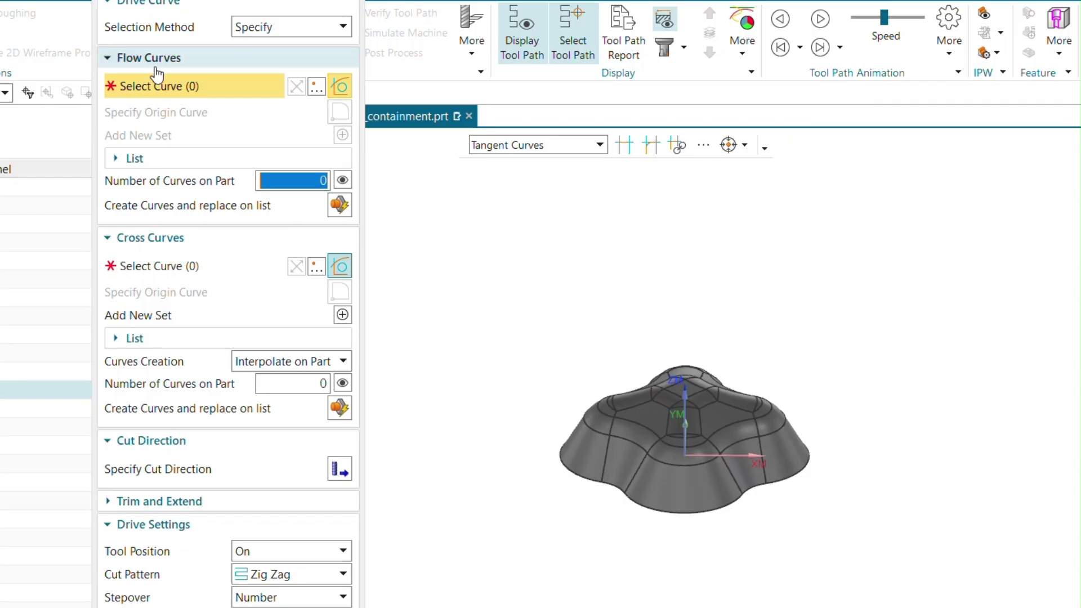
# Step: Pick the upper rim's tangent loop of 8 edges as the flow curves
pyautogui.scroll(3, 633, 397)
pyautogui.moveTo(624, 418); pyautogui.dragTo(671, 512, button='middle')
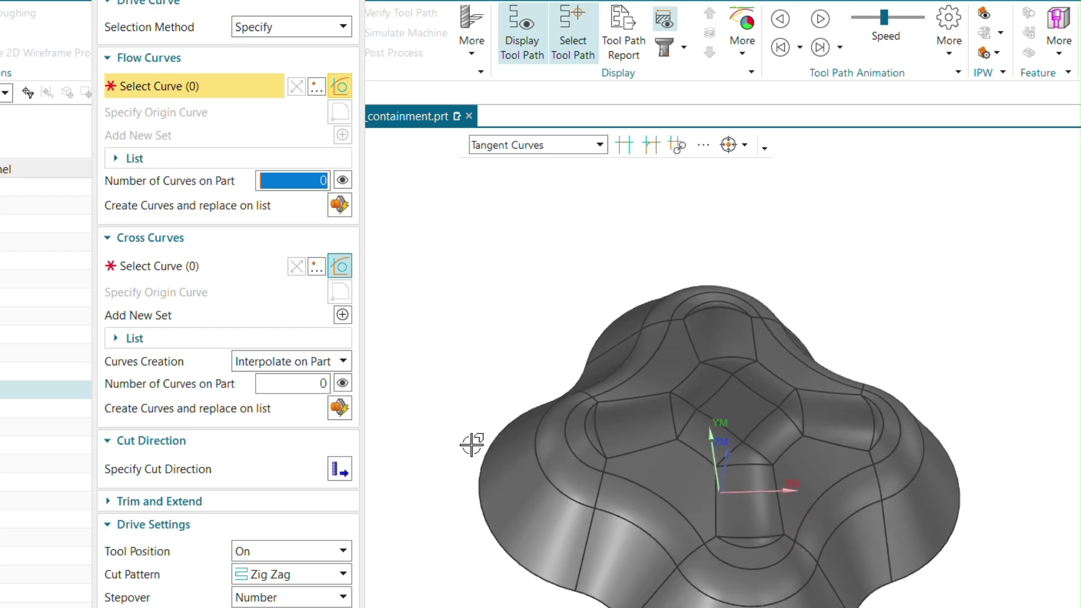
pyautogui.click(570, 437)
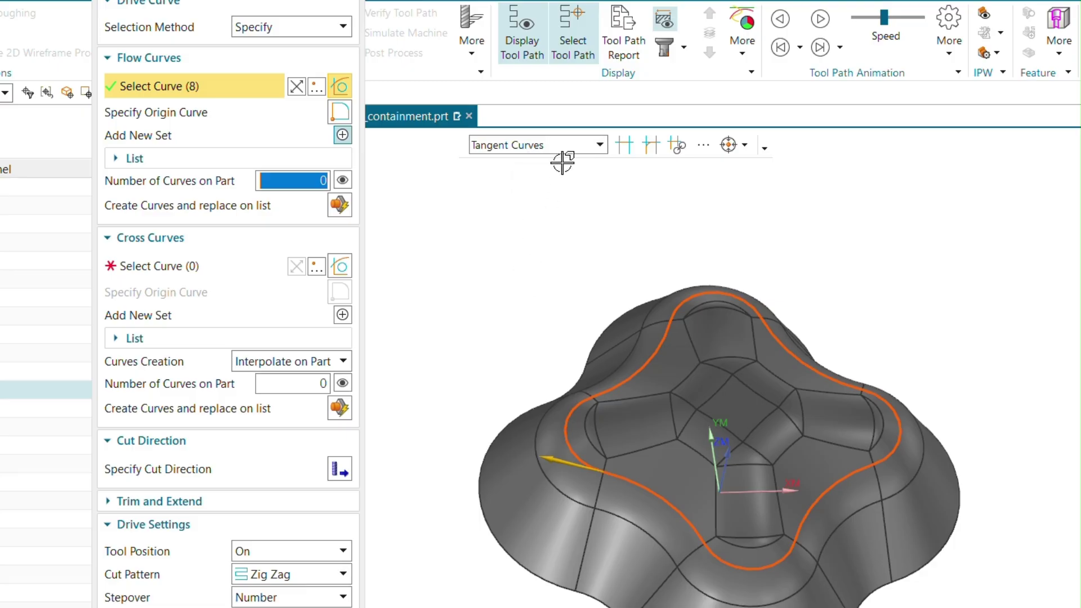
pyautogui.click(250, 160)
# Step: Remove the loop set and pick three connected single rim edges as Flow 1
pyautogui.click(335, 172)
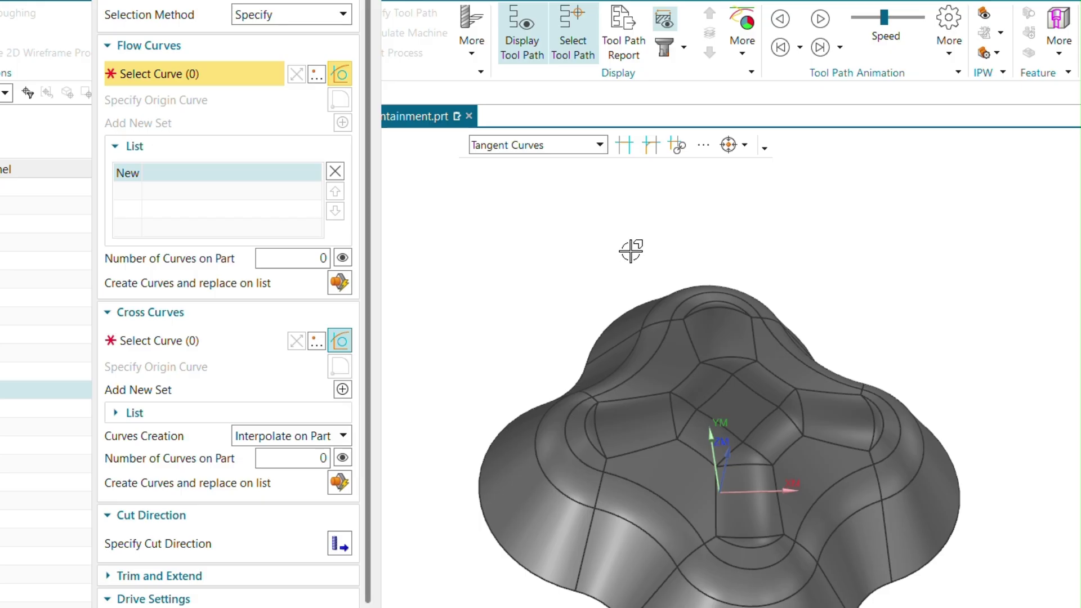
pyautogui.click(569, 147)
pyautogui.click(563, 164)
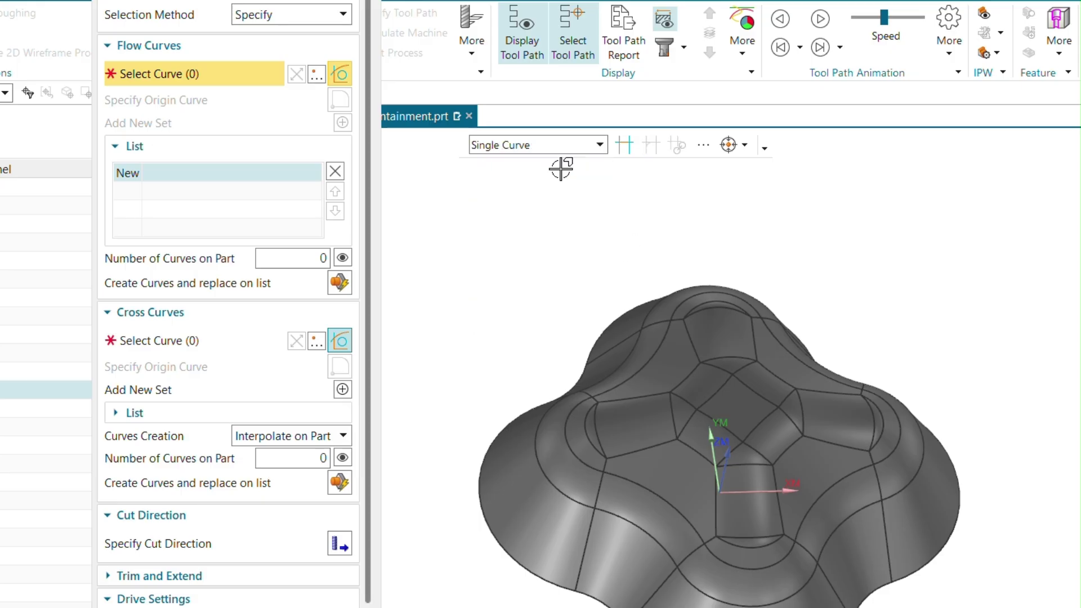
pyautogui.click(574, 455)
pyautogui.click(703, 532)
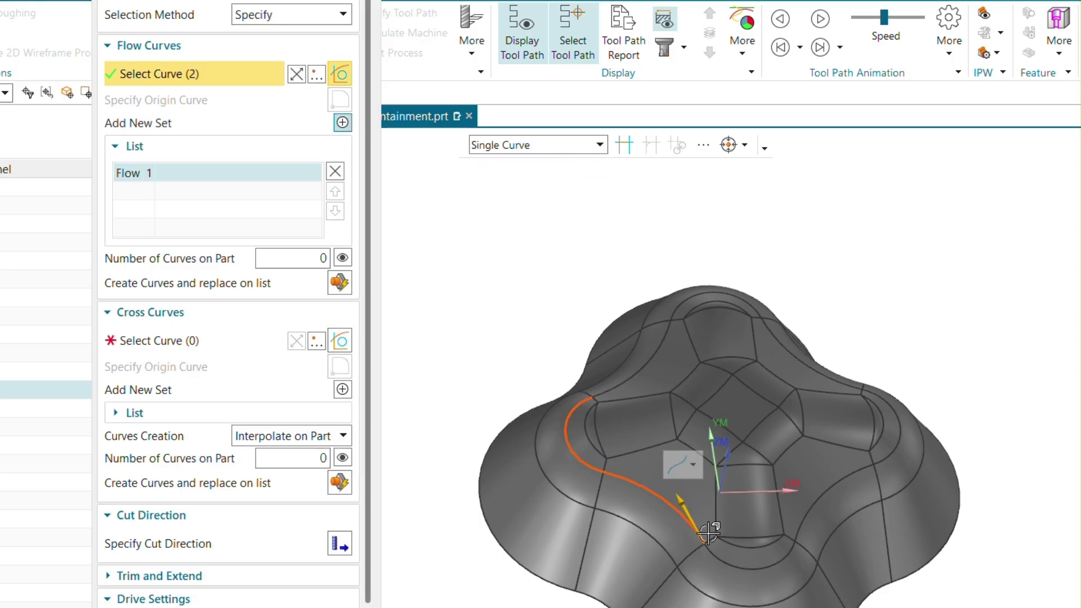
pyautogui.click(740, 567)
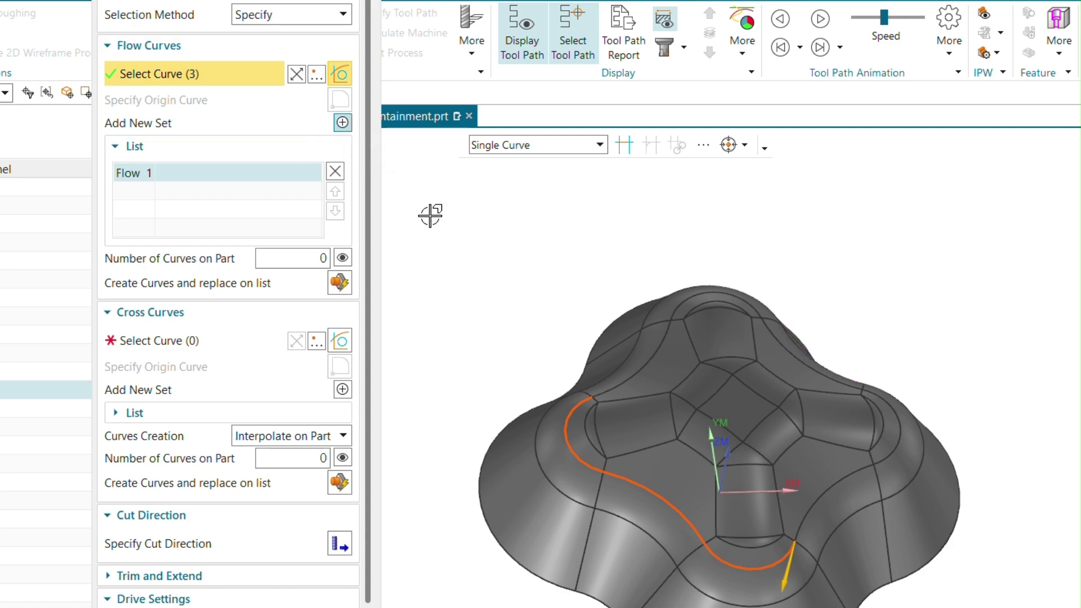
# Step: Add a Flow 2 set from the right-side, upper-right and top rim edges
pyautogui.click(341, 123)
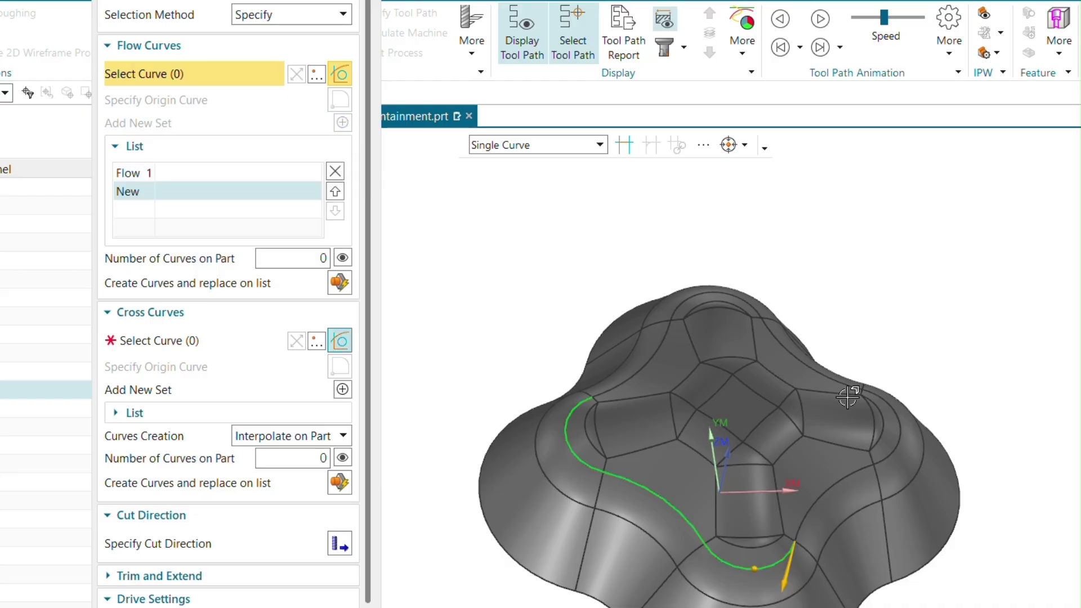
pyautogui.click(894, 408)
pyautogui.click(846, 376)
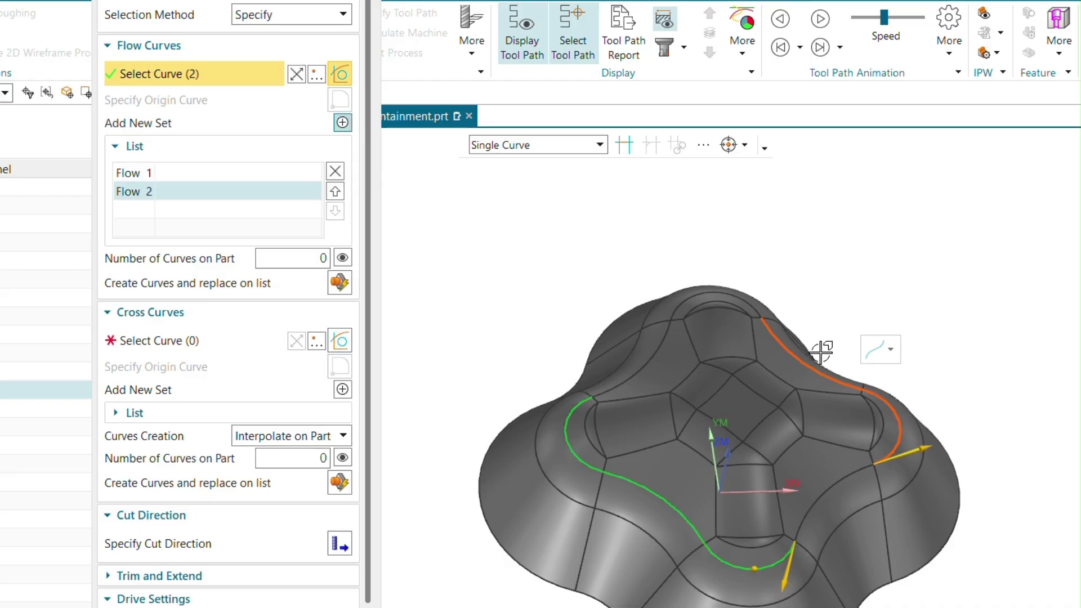
pyautogui.click(747, 304)
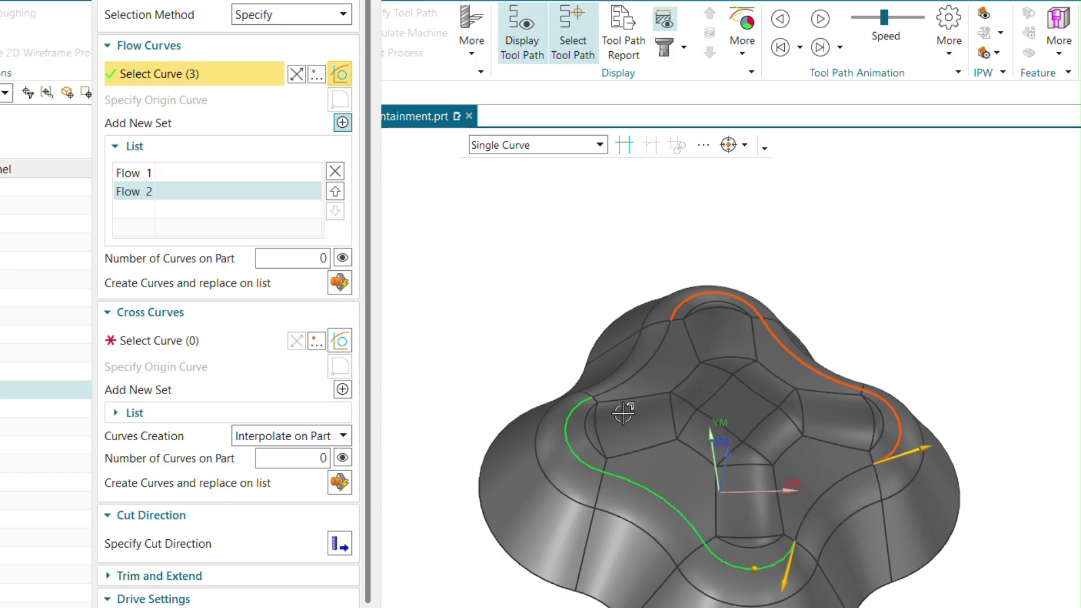
# Step: Set the number of curves on part to 3, then replace it with 0
pyautogui.click(297, 258)
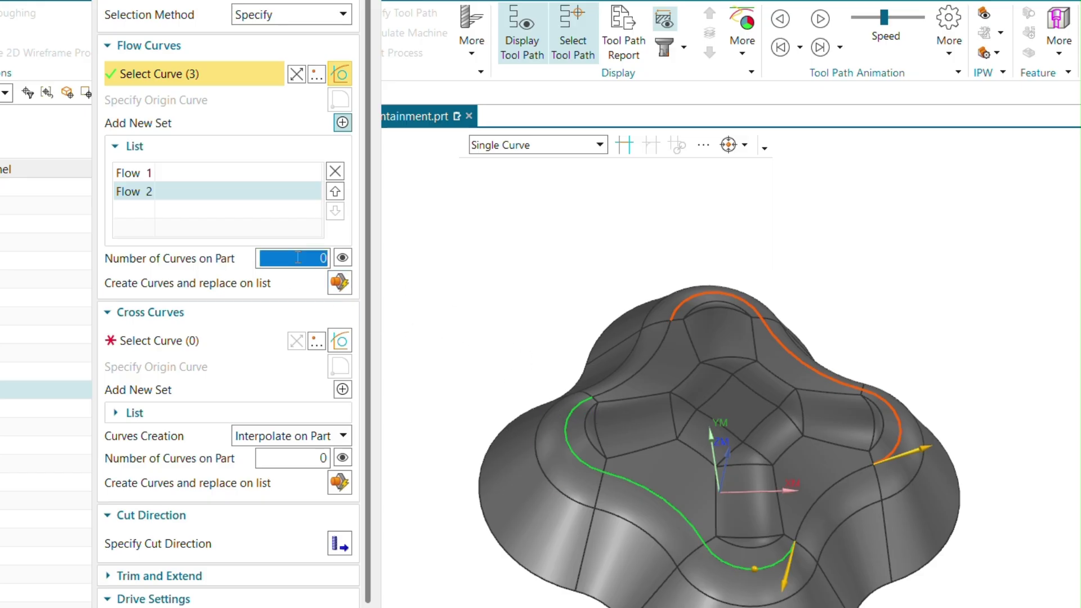
pyautogui.write('3')
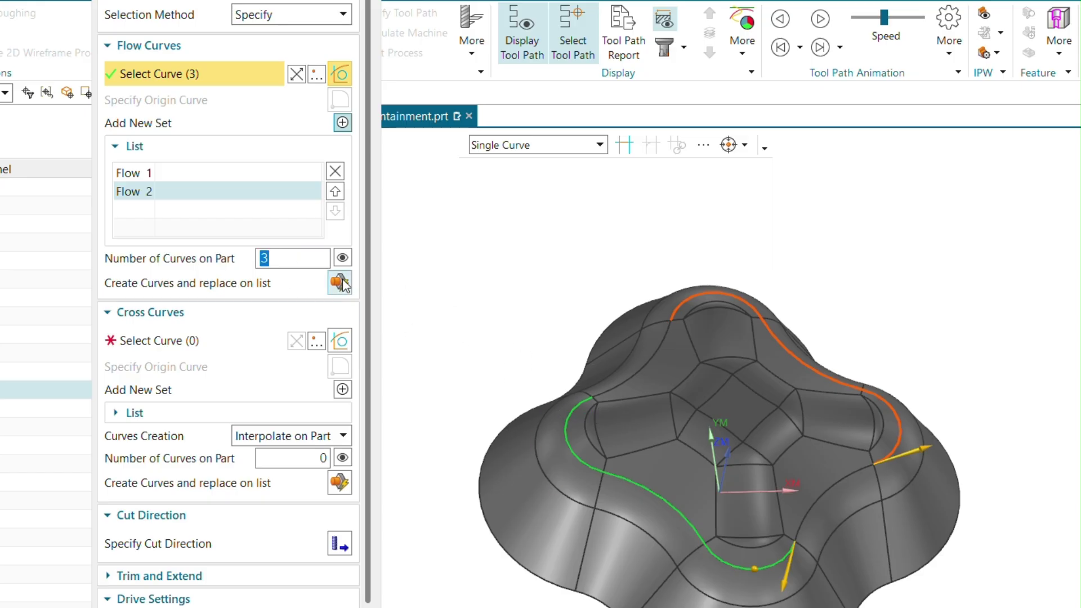
pyautogui.click(343, 257)
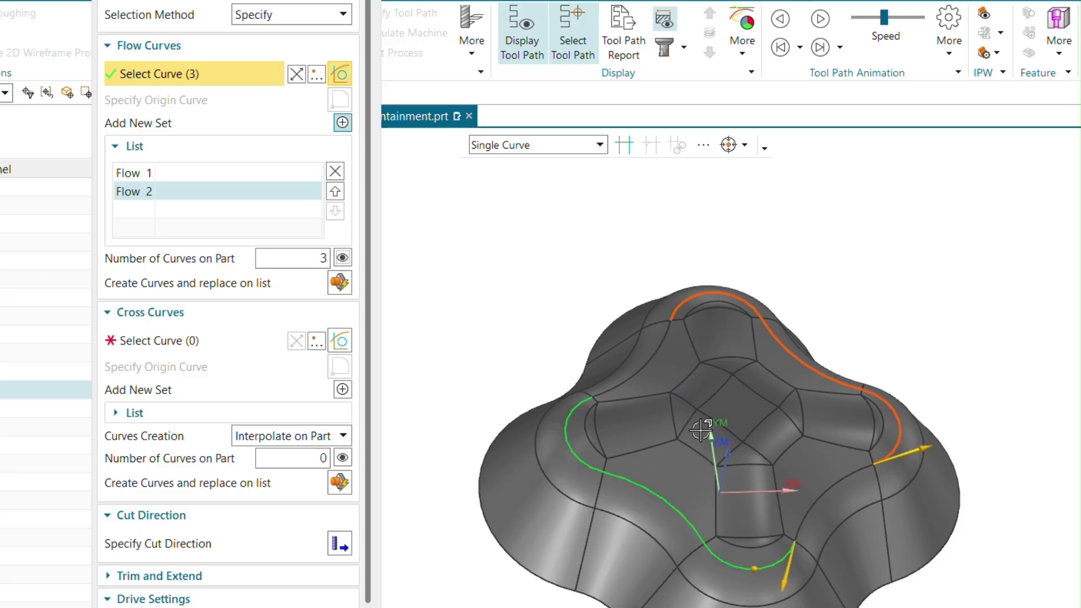
pyautogui.doubleClick(321, 257)
pyautogui.write('0')
# Step: Pick an upper-left edge and a lower-right edge as two single-curve cross curve sets
pyautogui.click(221, 350)
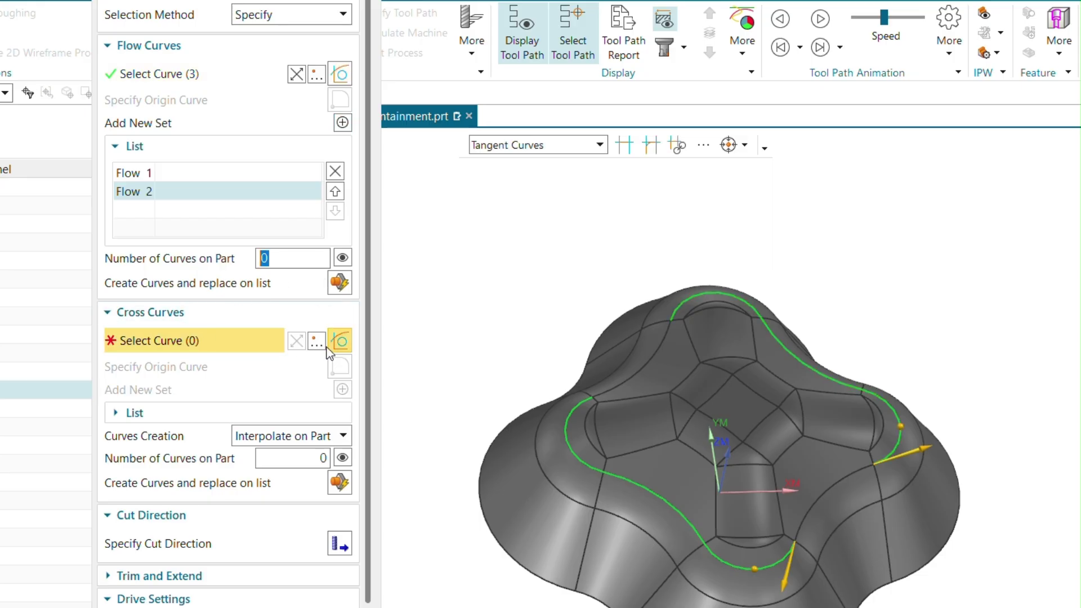
pyautogui.click(643, 357)
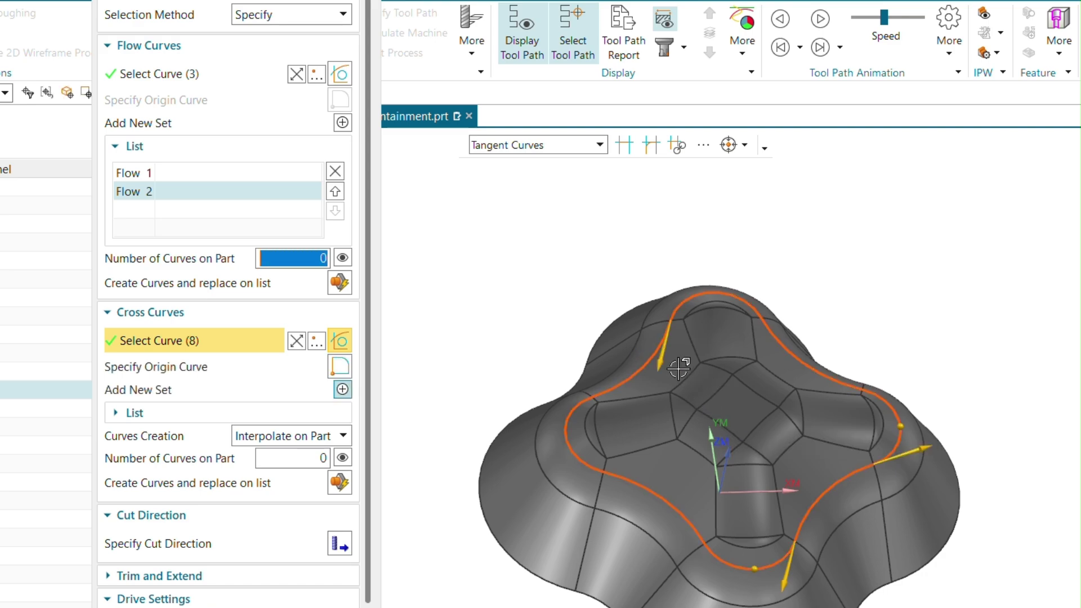
pyautogui.keyDown('shift'); pyautogui.click(660, 353); pyautogui.keyUp('shift')
pyautogui.click(558, 148)
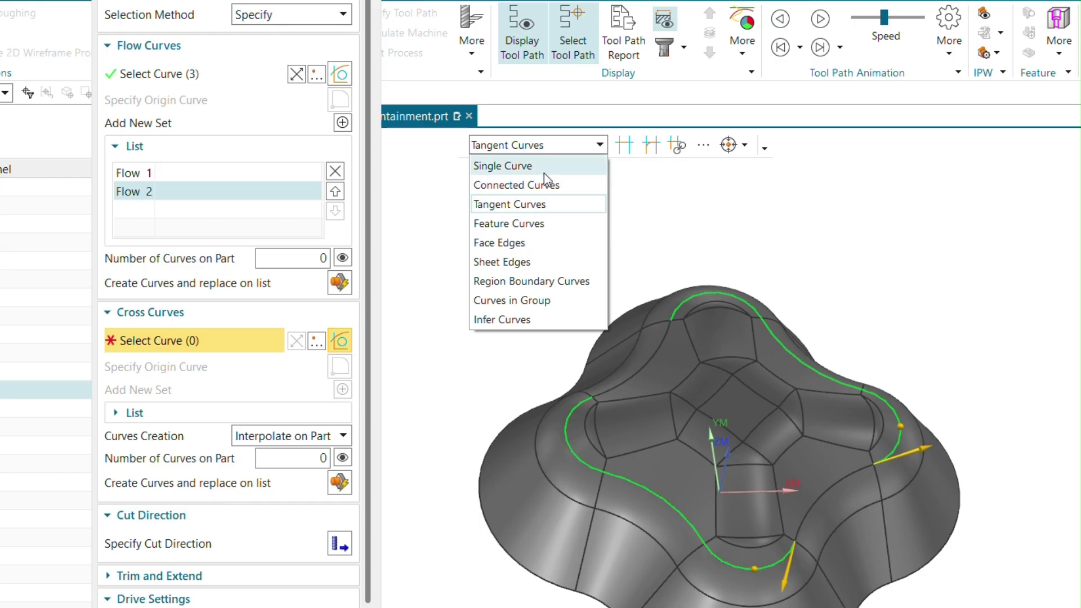
pyautogui.click(544, 168)
pyautogui.click(652, 352)
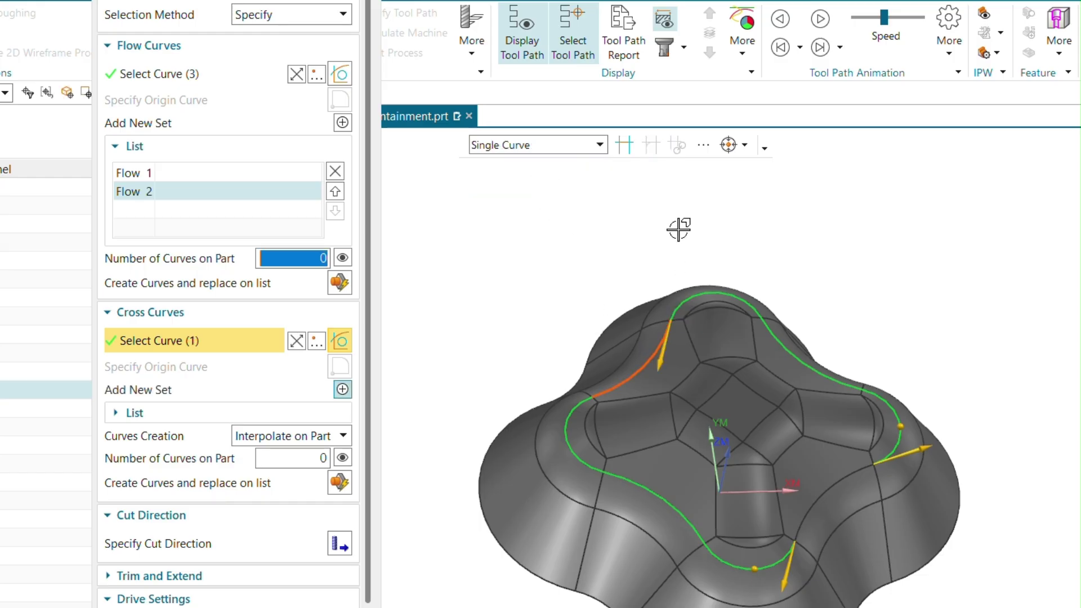
pyautogui.click(342, 390)
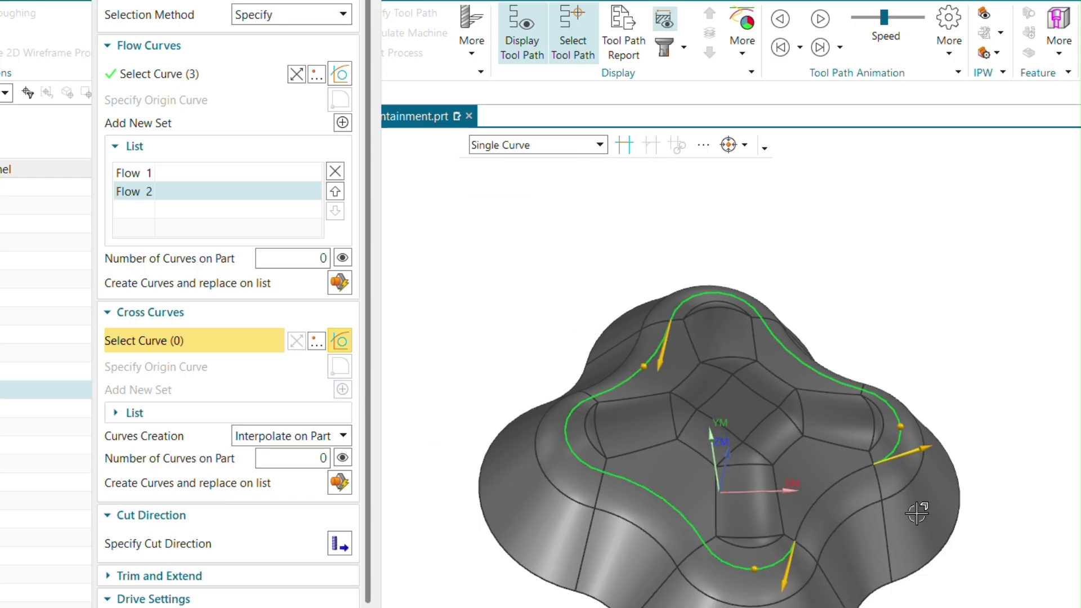
pyautogui.click(852, 474)
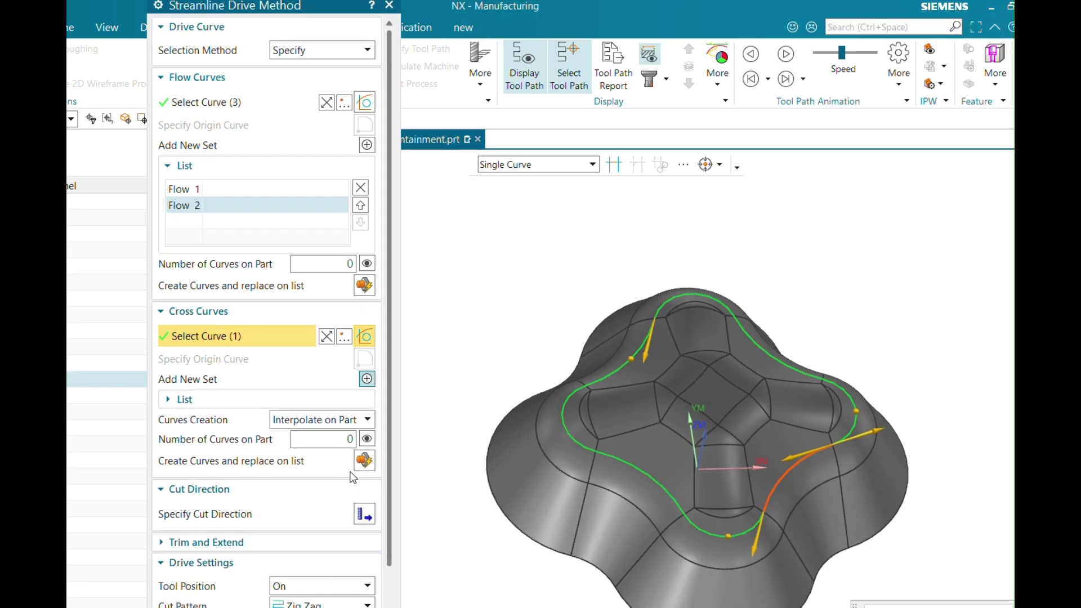
# Step: Set the tool position to Tanto and keep the stepover as Number with 10 passes
pyautogui.scroll(-2, 317, 504)
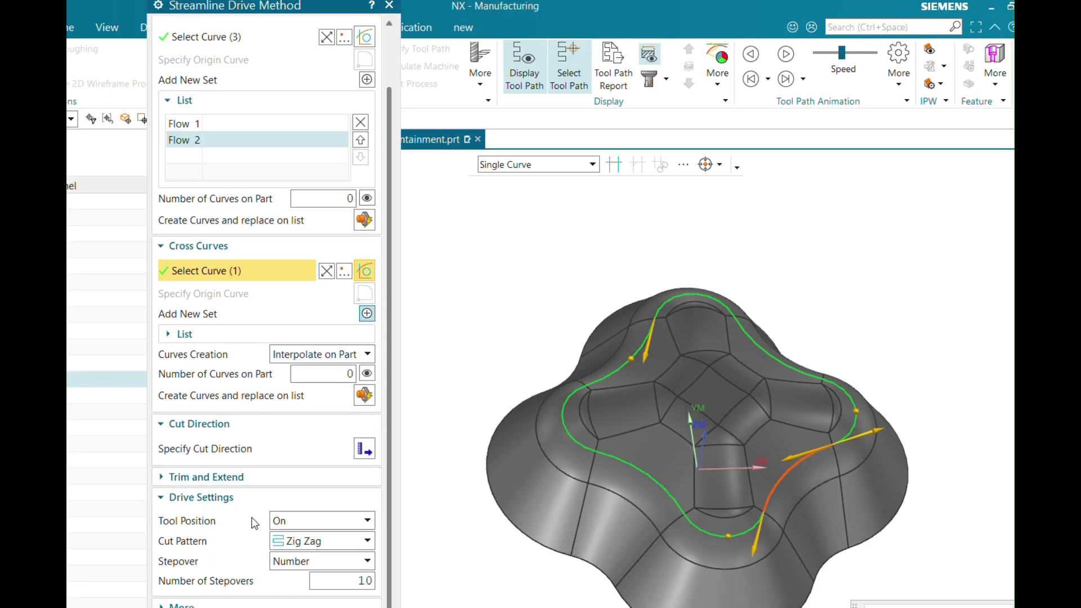
pyautogui.click(284, 525)
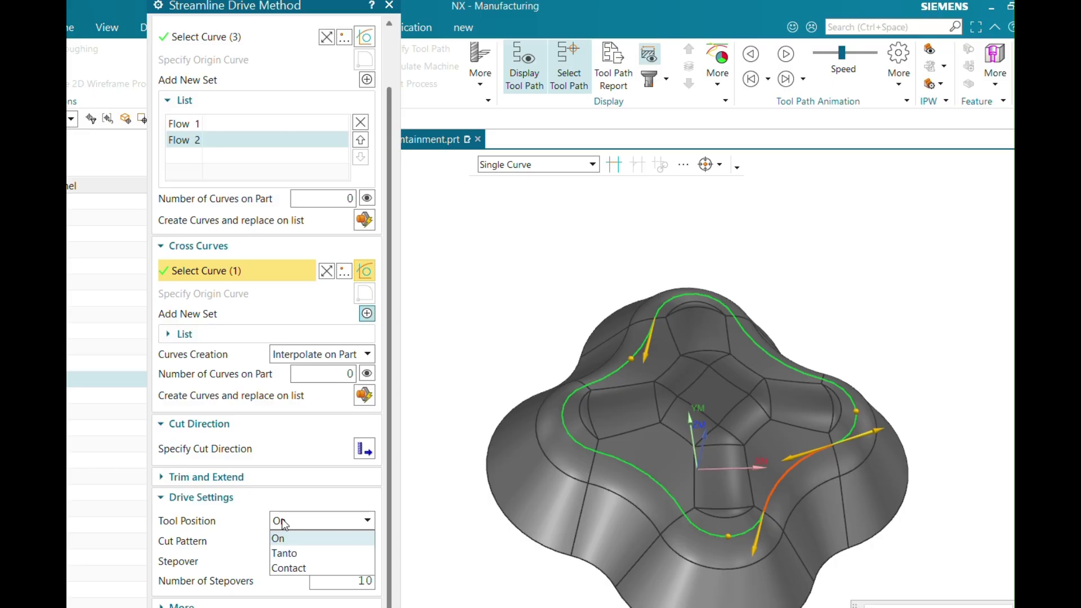
pyautogui.click(293, 558)
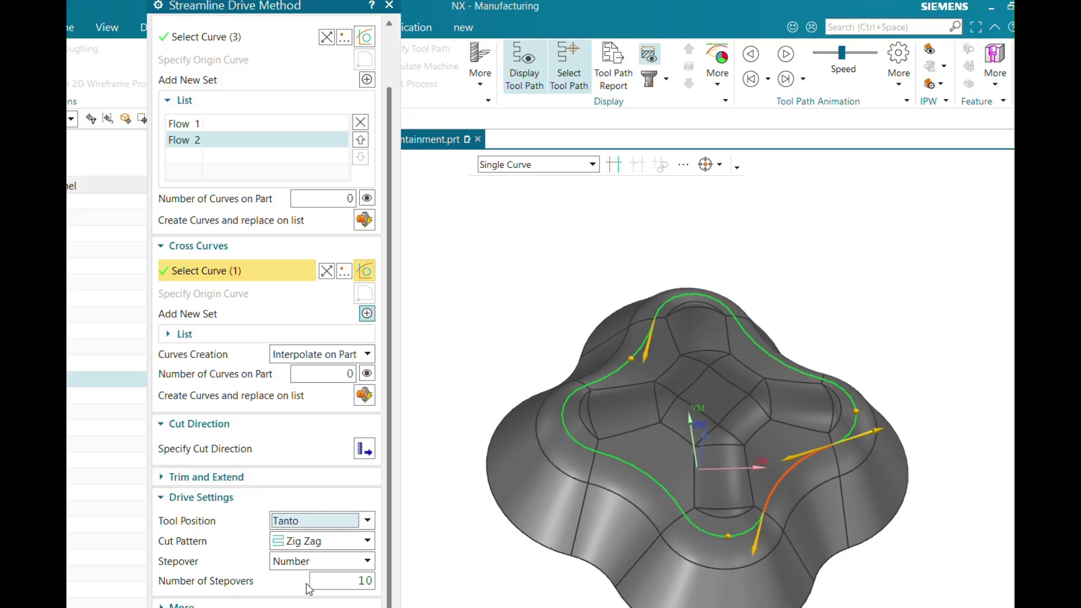
pyautogui.click(326, 566)
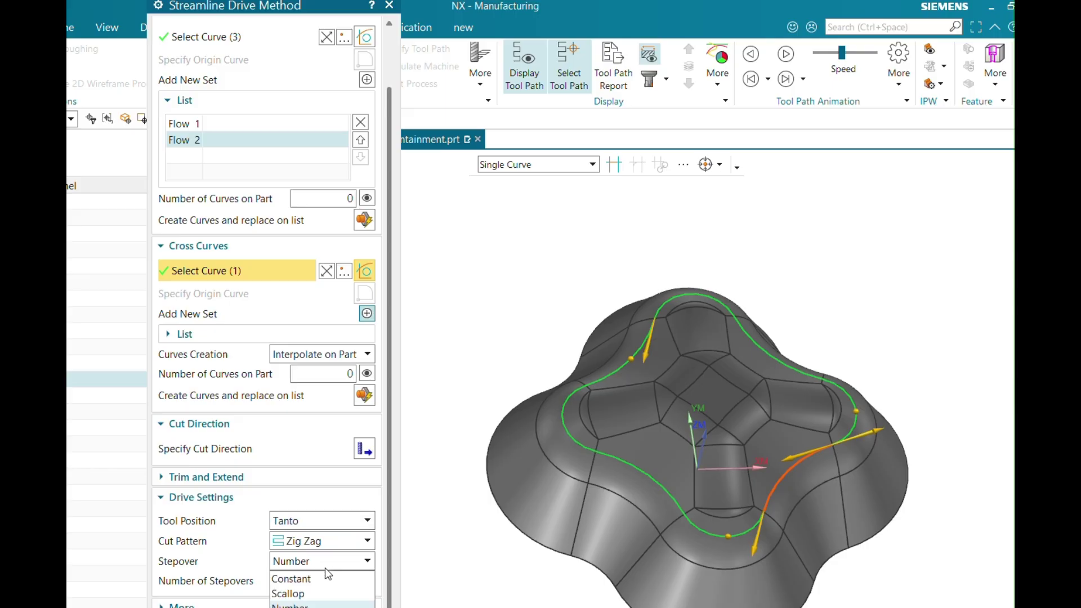
pyautogui.click(326, 605)
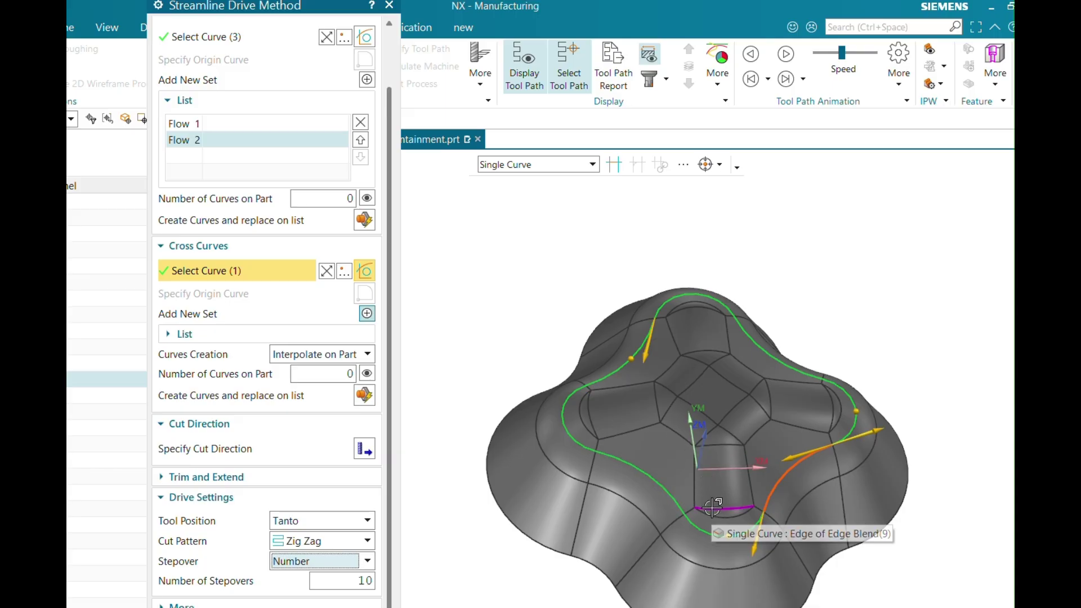
# Step: Choose the cutting direction along the flow curve and accept the streamline drive settings
pyautogui.click(363, 450)
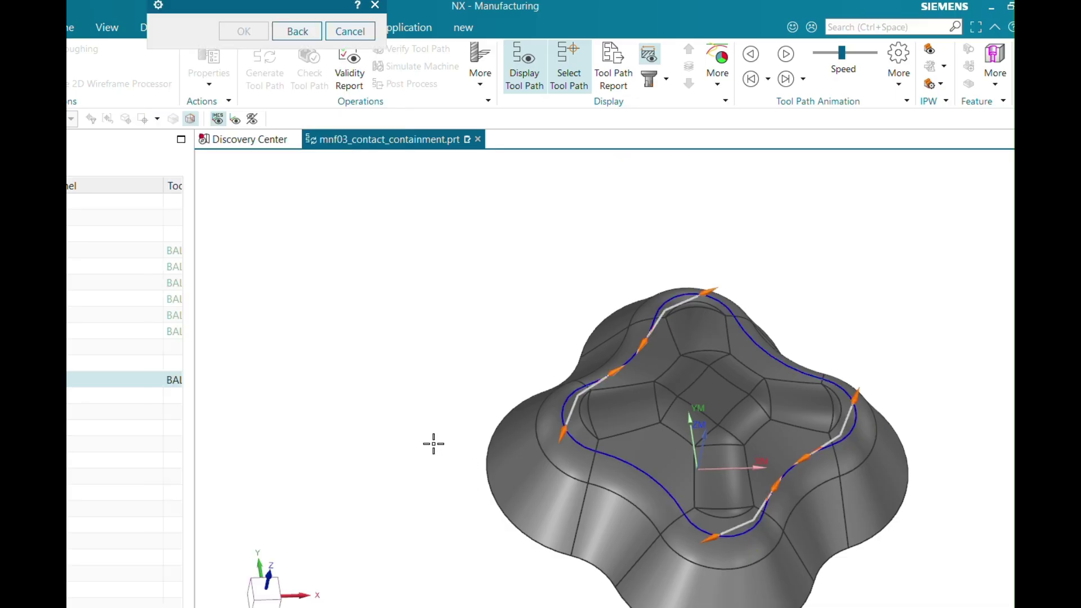
pyautogui.click(731, 532)
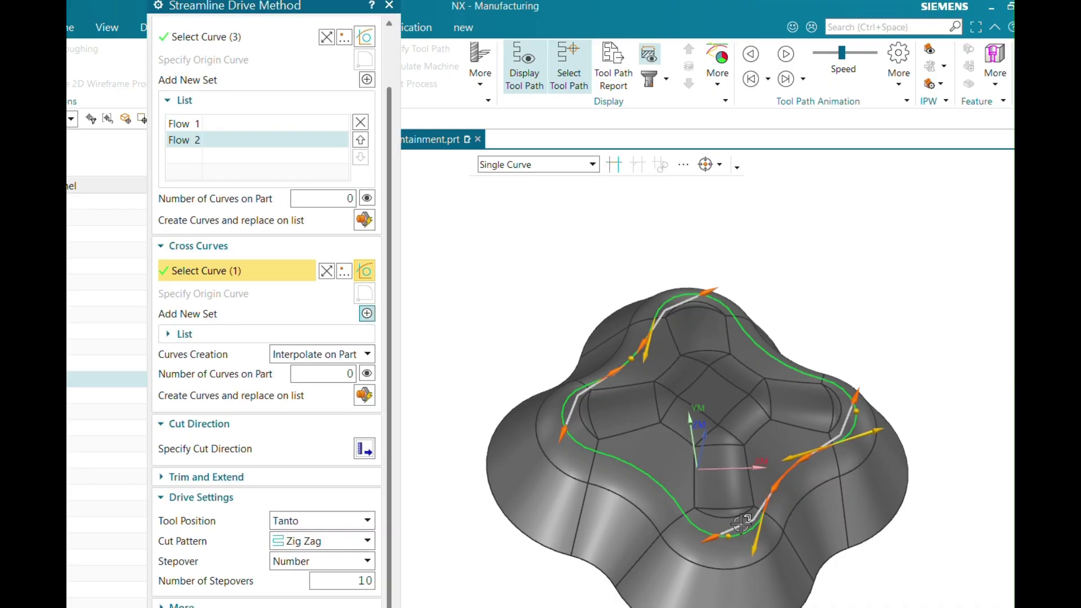
pyautogui.scroll(5, 732, 533)
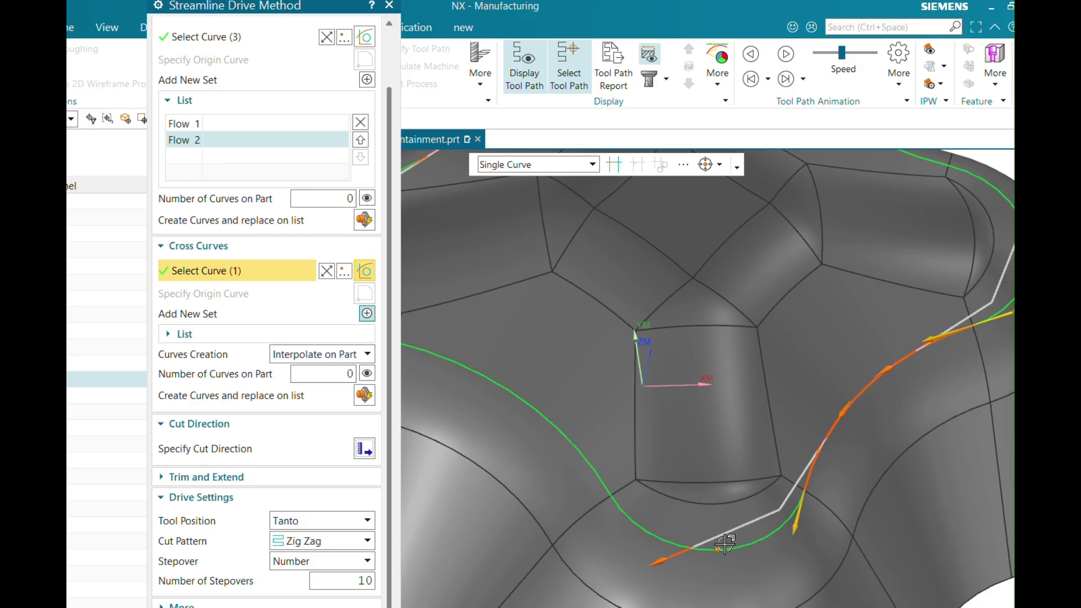
pyautogui.scroll(-1, 723, 525)
pyautogui.scroll(-2, 743, 520)
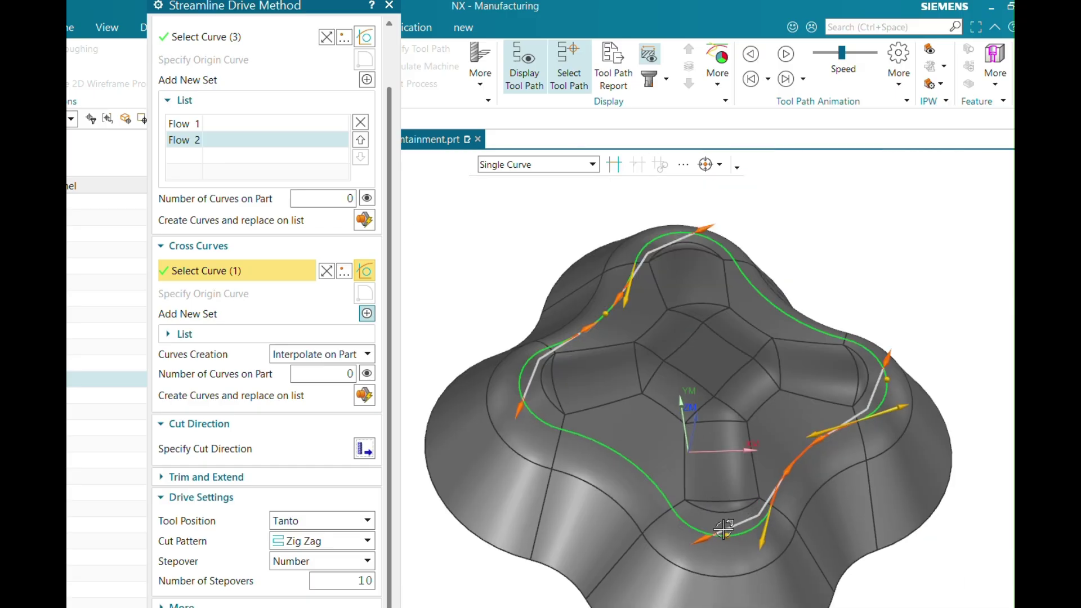
pyautogui.press('Escape')
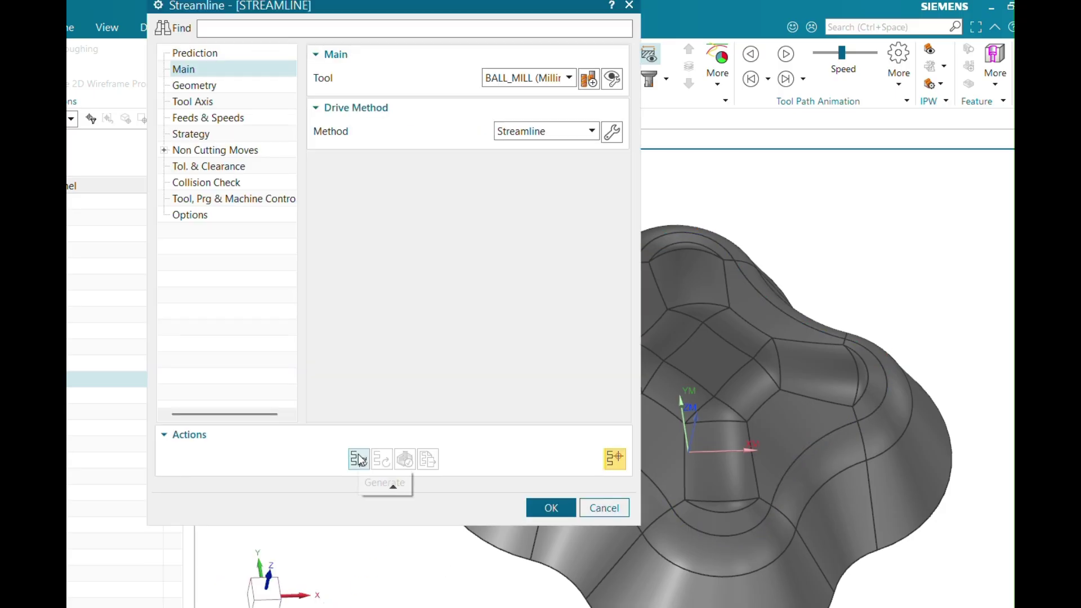
# Step: Generate the streamline path and orbit around the part to inspect it with the tool
pyautogui.moveTo(224, 11); pyautogui.dragTo(172, 88)
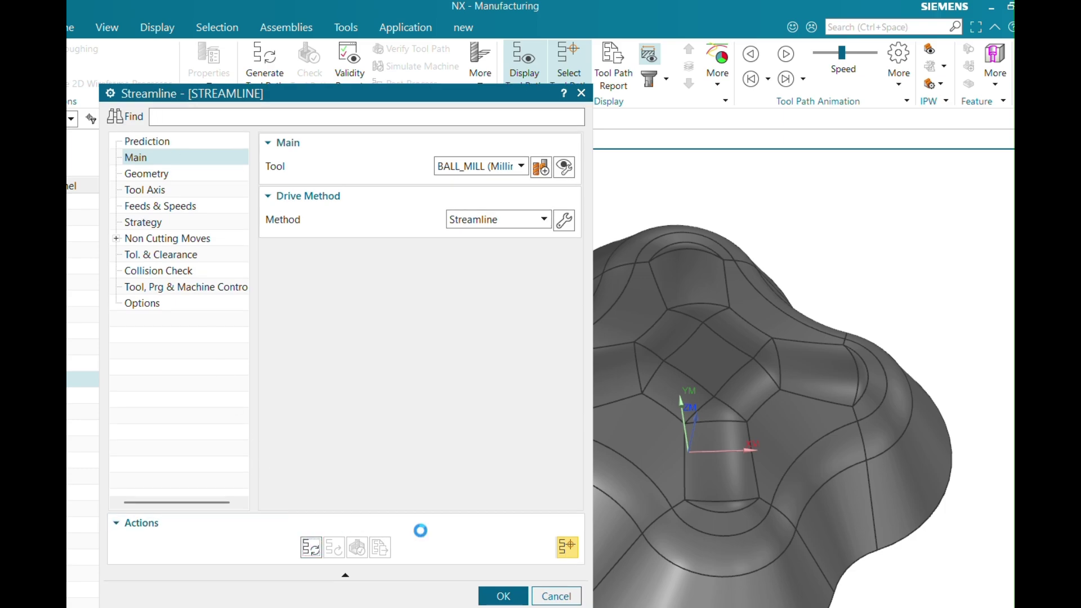
pyautogui.scroll(-3, 758, 476)
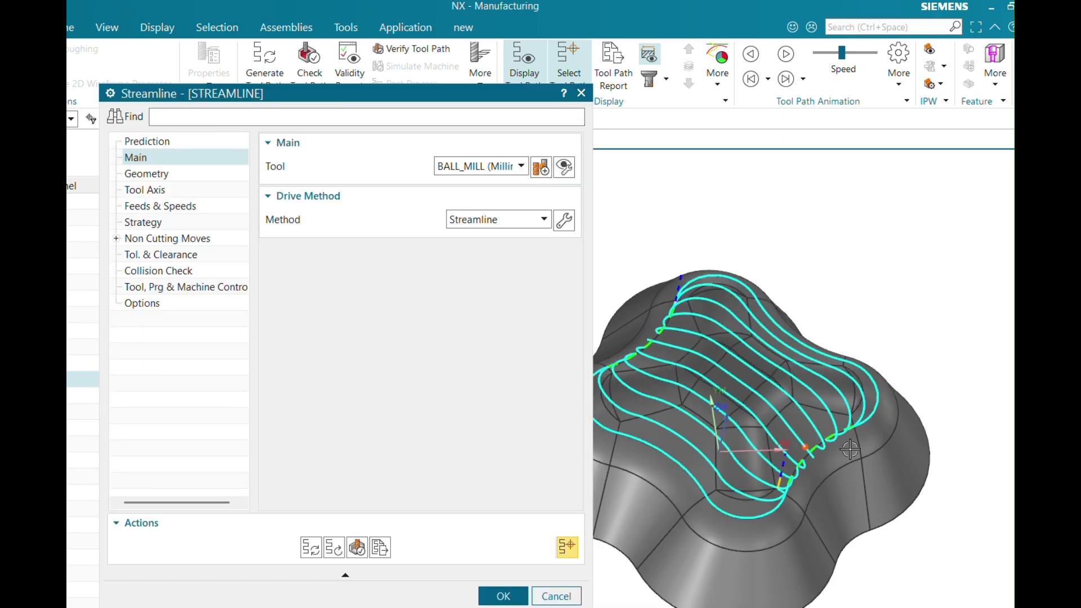
pyautogui.scroll(4, 758, 476)
pyautogui.scroll(-2, 758, 476)
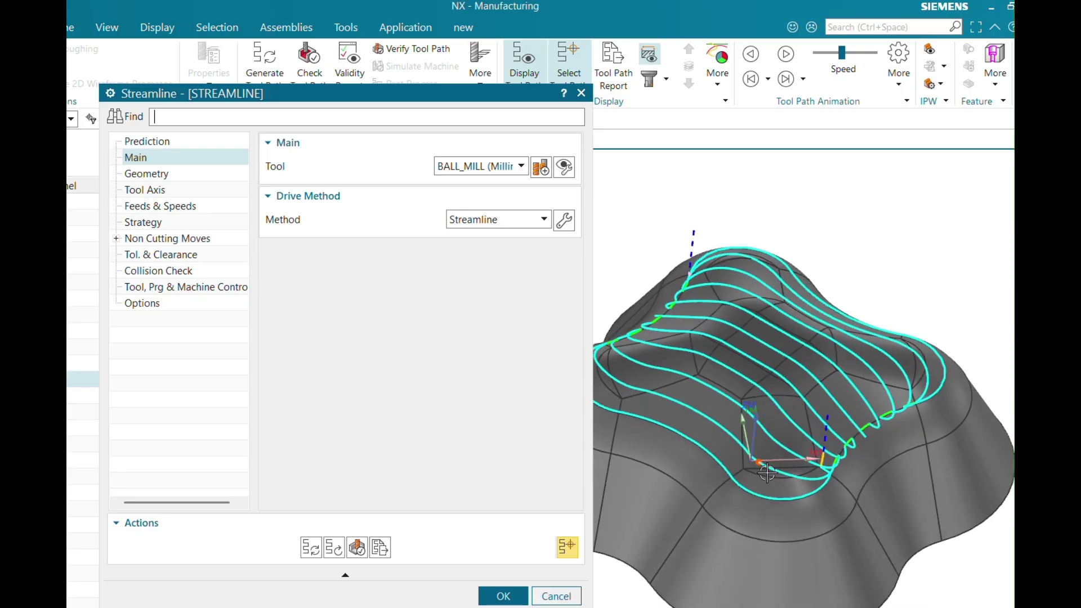
pyautogui.moveTo(761, 470); pyautogui.dragTo(838, 461, button='middle')
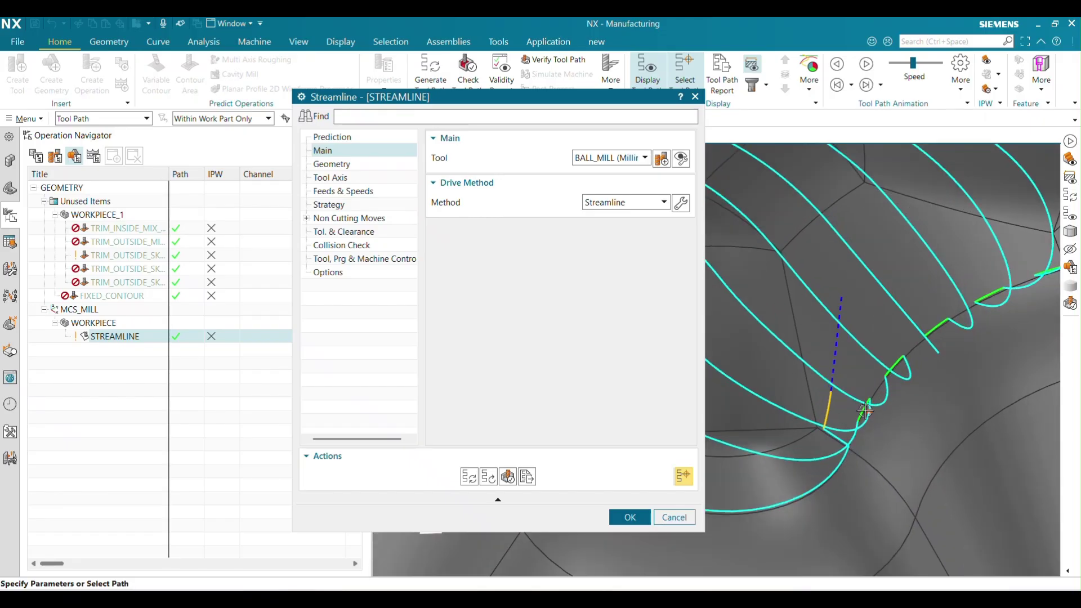
pyautogui.scroll(-5, 868, 414)
pyautogui.moveTo(871, 468); pyautogui.dragTo(862, 399, button='middle')
pyautogui.scroll(3, 861, 398)
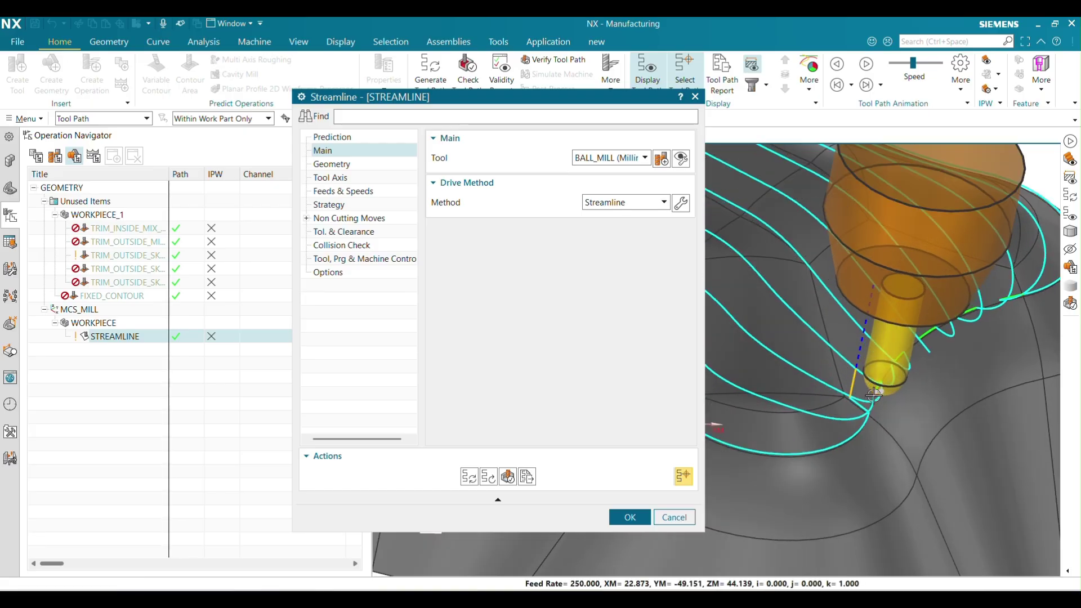
pyautogui.scroll(-2, 861, 399)
pyautogui.scroll(-2, 878, 374)
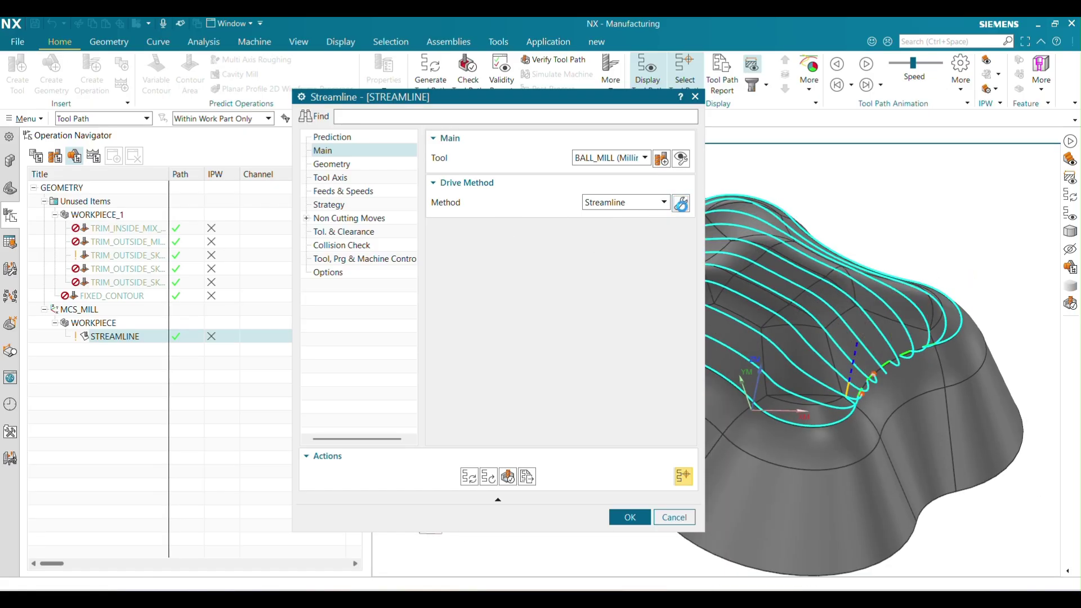
pyautogui.click(681, 203)
# Step: Set End Cut % to 90 under Trim and Extend and regenerate the path
pyautogui.scroll(-2, 380, 469)
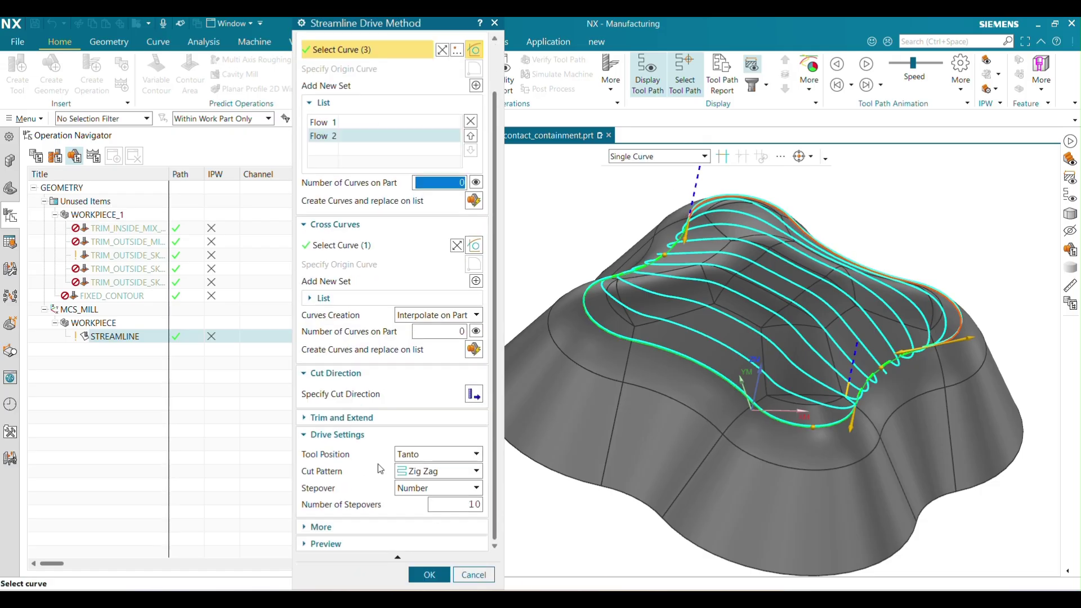
pyautogui.click(383, 417)
pyautogui.scroll(-1, 385, 430)
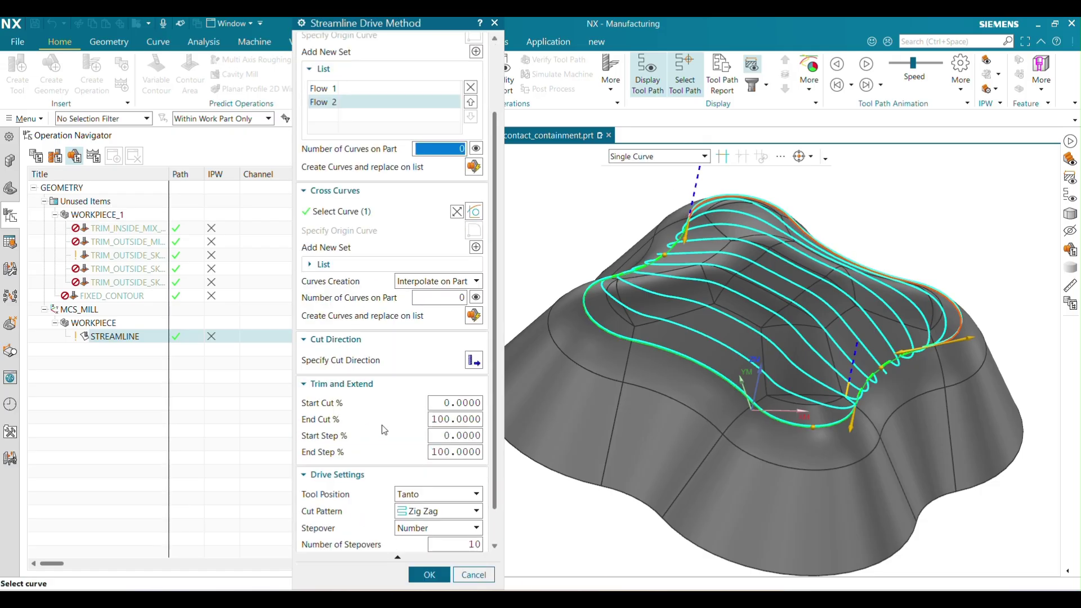
pyautogui.click(449, 419)
pyautogui.write('90')
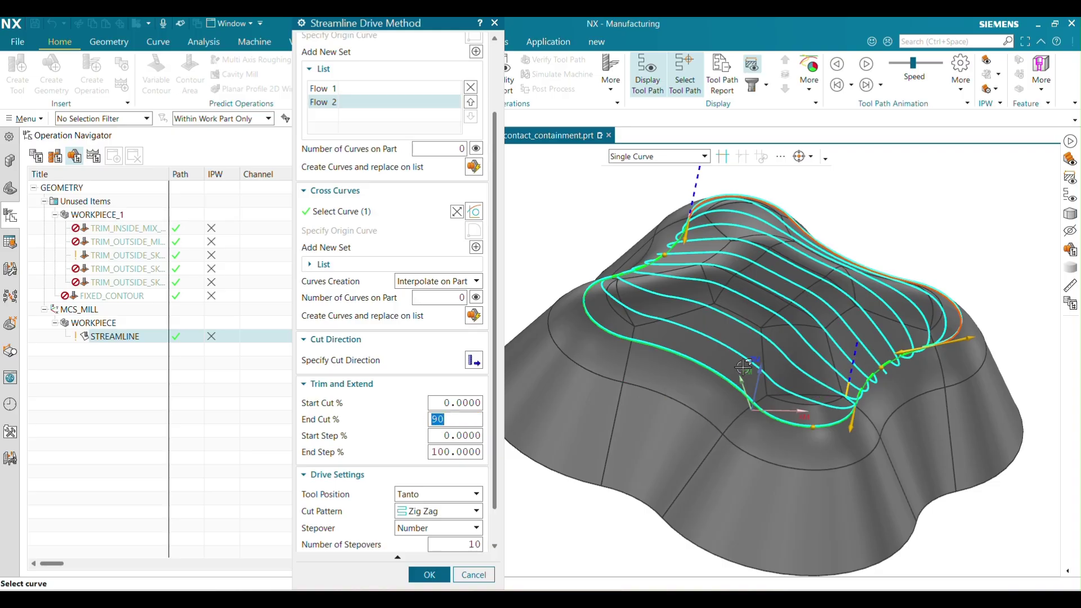
pyautogui.scroll(-2, 448, 567)
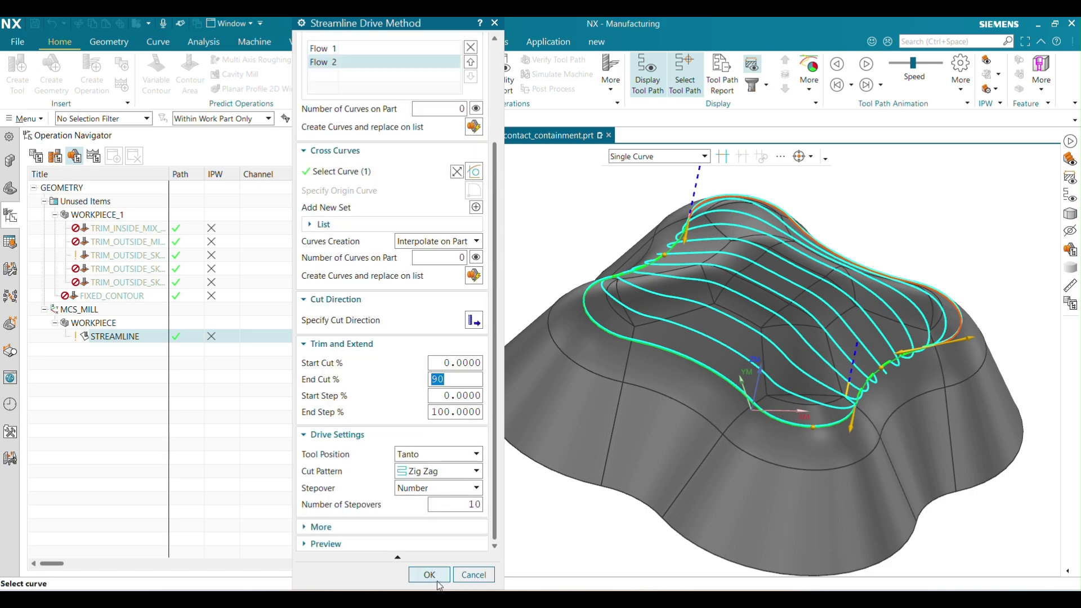
pyautogui.click(434, 574)
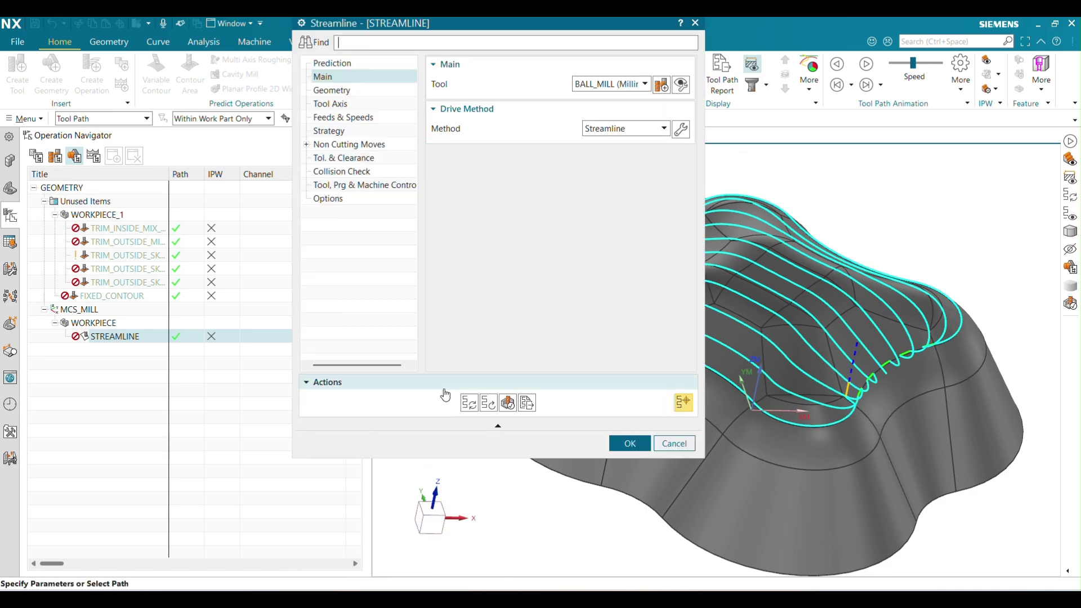
pyautogui.click(471, 401)
# Step: Reopen the STREAMLINE operation and rotate the part to a top-down view
pyautogui.middleClick(963, 282)
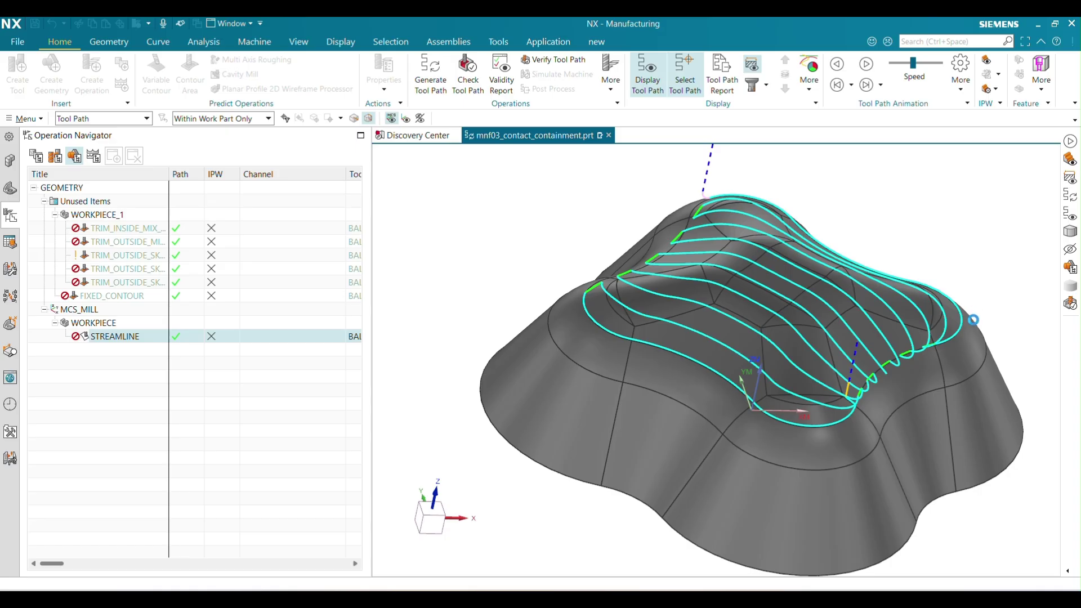
pyautogui.doubleClick(974, 319)
pyautogui.moveTo(973, 319); pyautogui.dragTo(834, 253, button='middle')
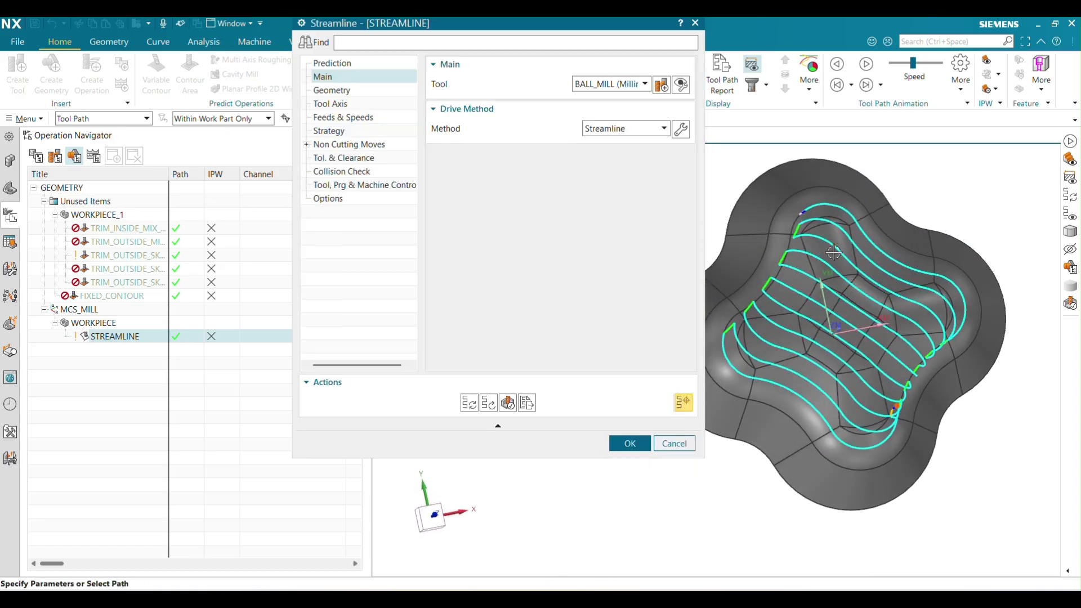
pyautogui.scroll(-2, 834, 253)
pyautogui.scroll(2, 771, 282)
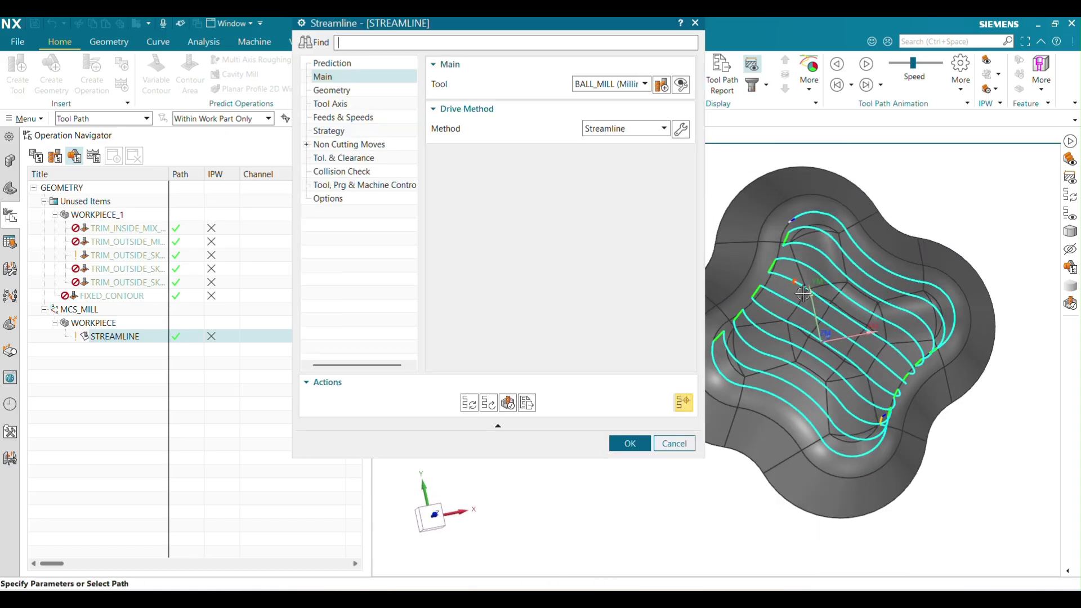
# Step: Set Start Cut % to 10 and regenerate the path trimmed at both ends
pyautogui.click(681, 129)
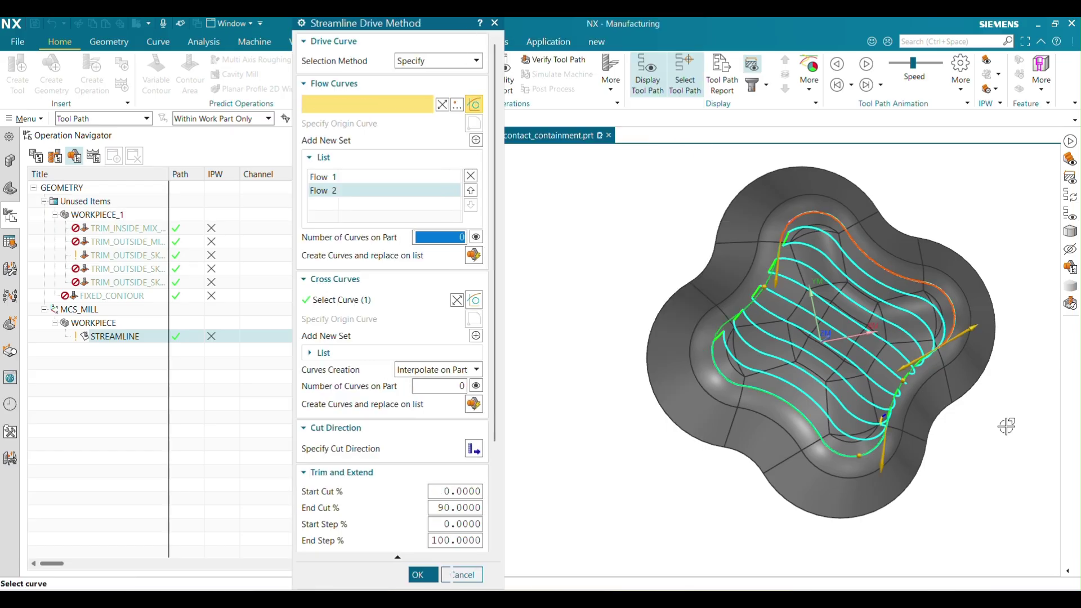
pyautogui.scroll(-3, 913, 372)
pyautogui.scroll(-2, 439, 488)
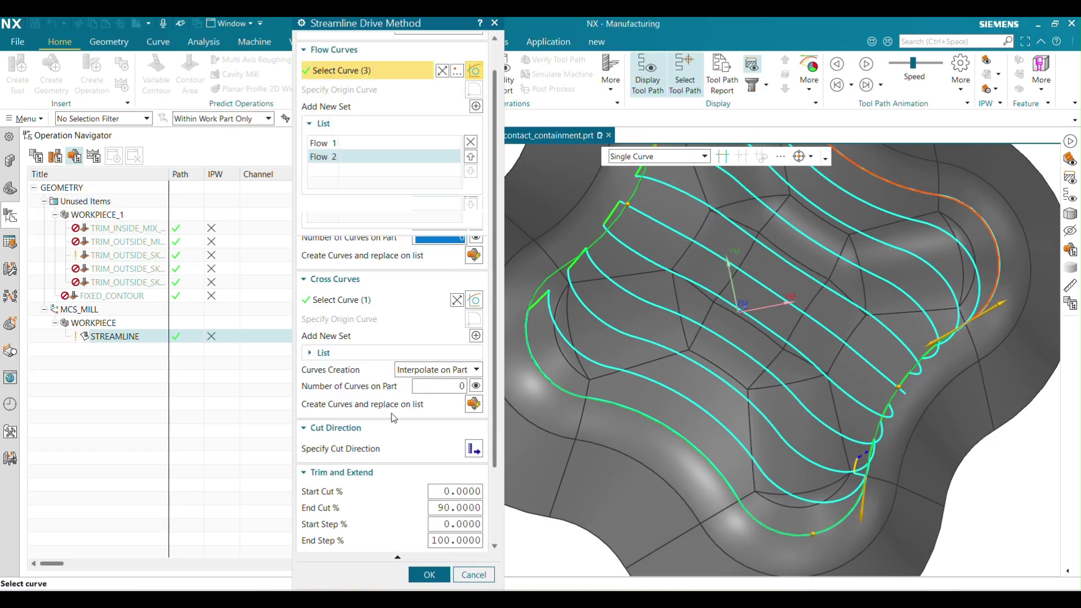
pyautogui.click(455, 457)
pyautogui.write('1')
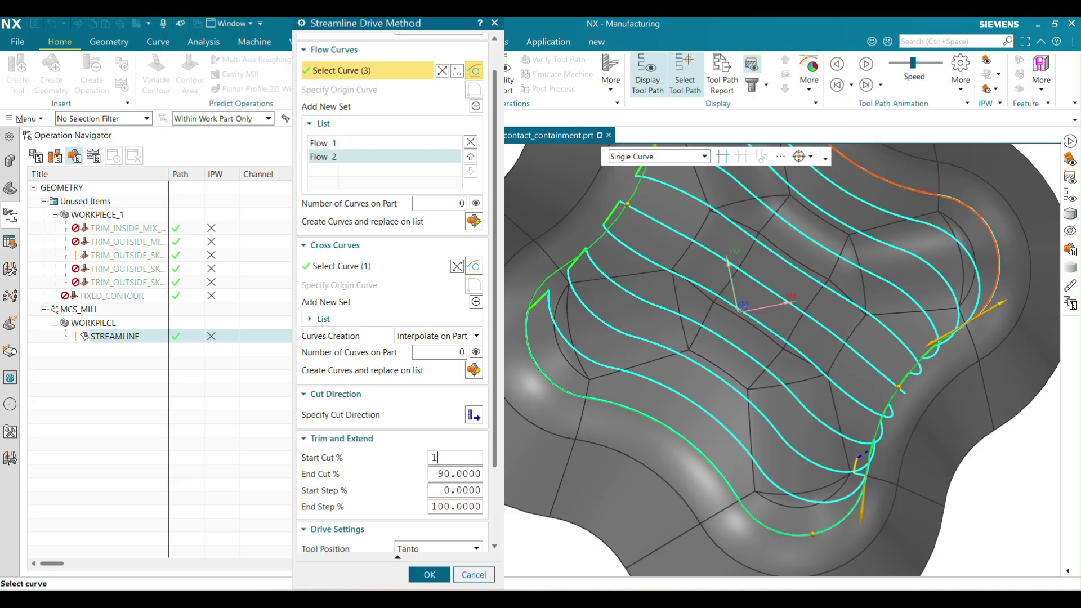
pyautogui.write('0')
pyautogui.scroll(-2, 453, 460)
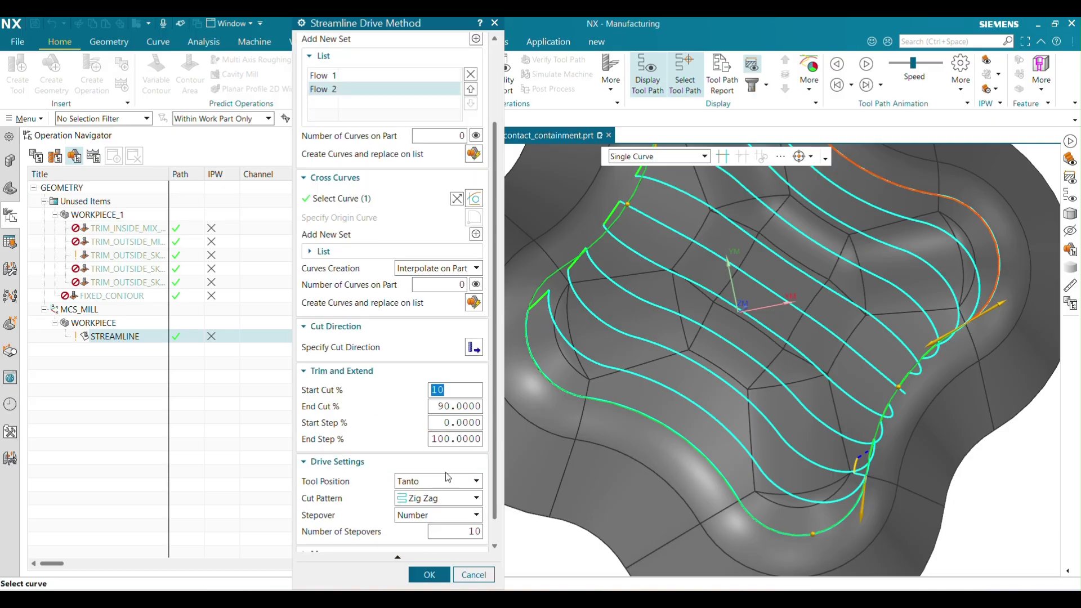
pyautogui.click(430, 575)
pyautogui.middleClick(445, 554)
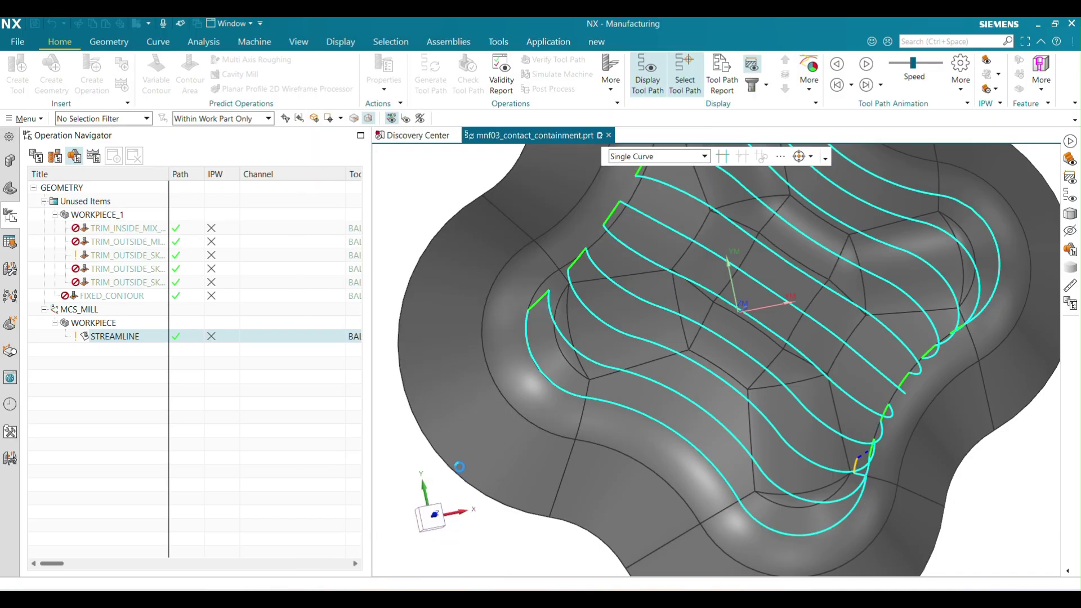
pyautogui.click(472, 403)
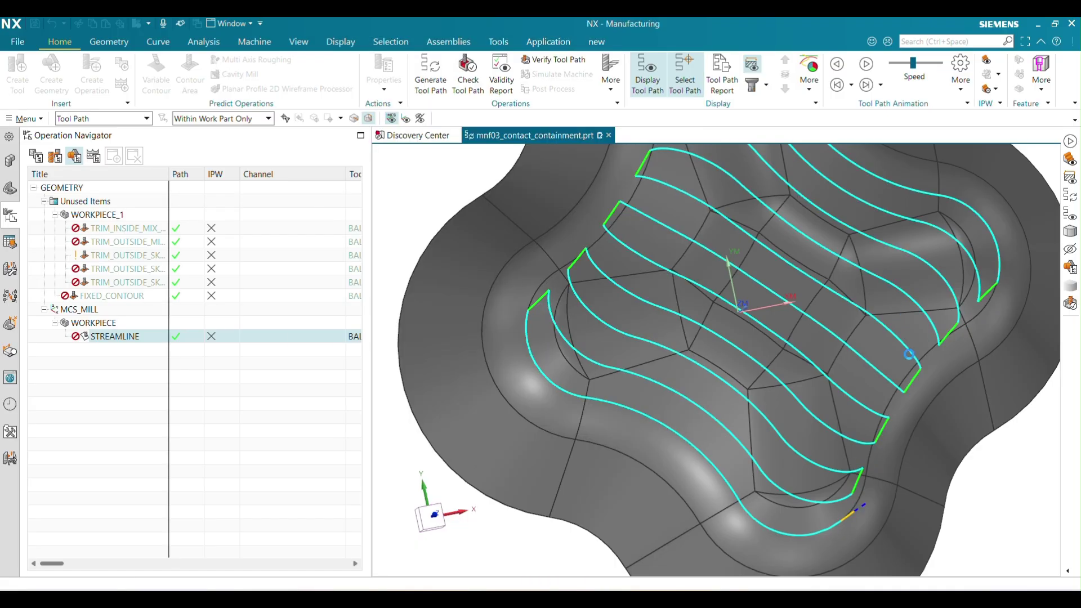
pyautogui.moveTo(909, 355)
pyautogui.mouseDown(button='middle')
pyautogui.moveTo(909, 396)
pyautogui.moveTo(900, 352)
pyautogui.mouseUp(button='middle')
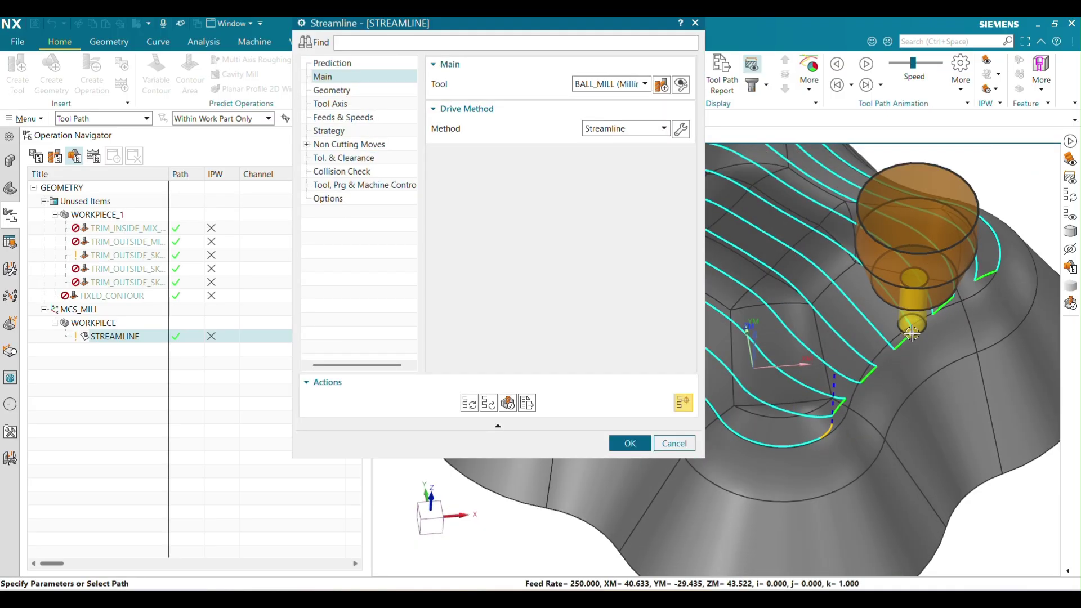
# Step: Inspect the trimmed path from the side and check Part Stock is 0.0000 on the Geometry page
pyautogui.scroll(-3, 912, 334)
pyautogui.scroll(1, 879, 328)
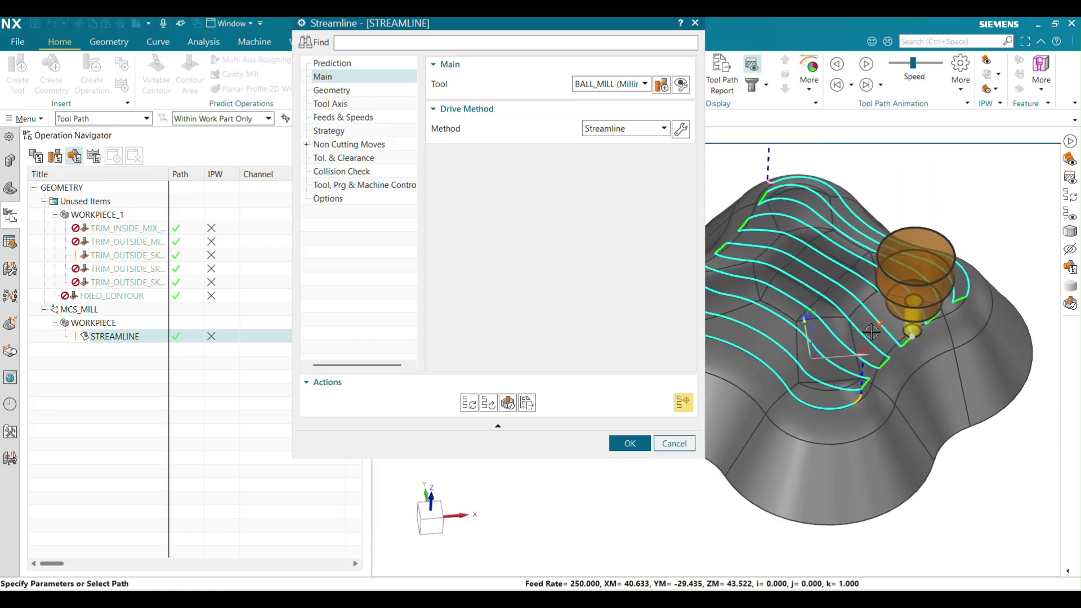
pyautogui.moveTo(903, 342); pyautogui.dragTo(916, 352, button='middle')
pyautogui.scroll(-4, 929, 363)
pyautogui.scroll(2, 933, 338)
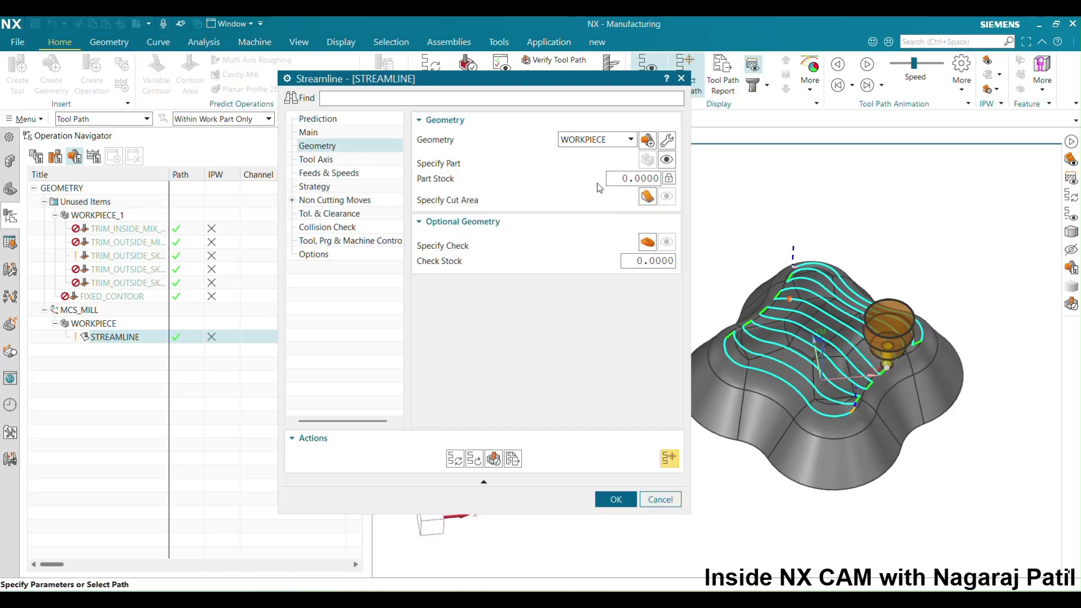
pyautogui.moveTo(437, 186)
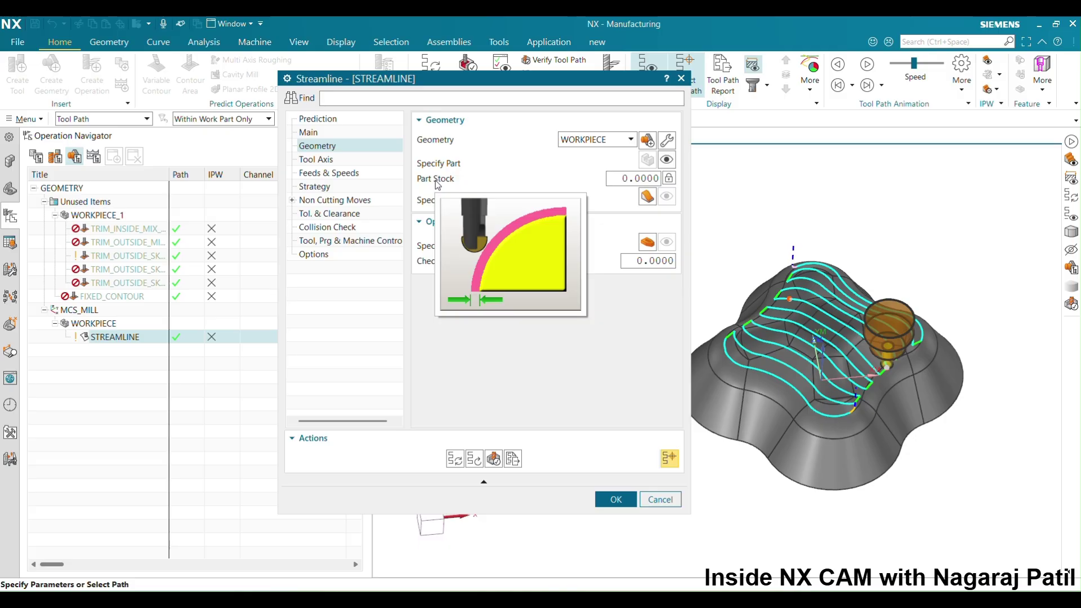